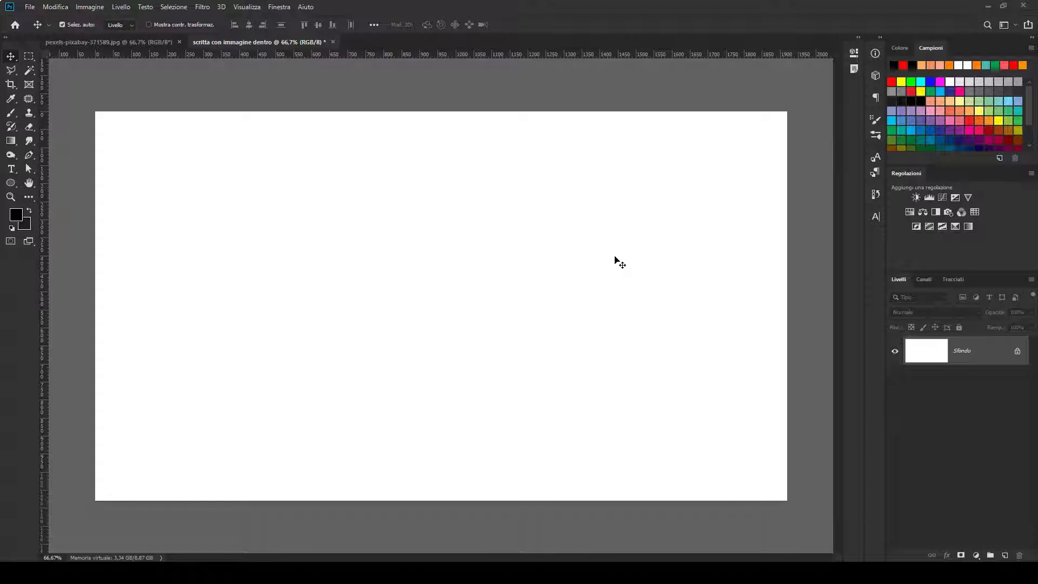
# Type the word NATURA in black on the canvas.
pyautogui.click(609, 271)
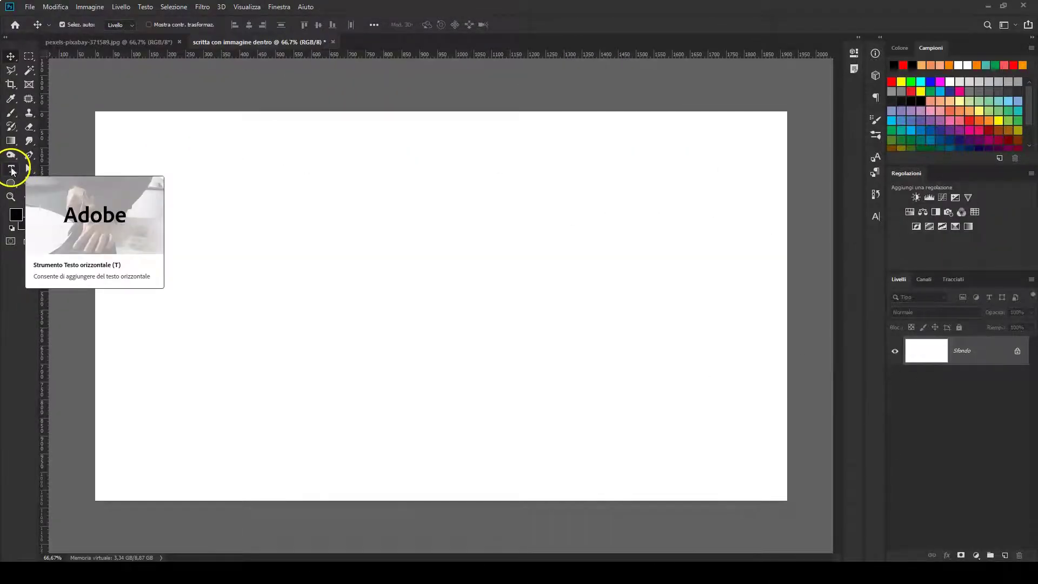
pyautogui.click(12, 170)
pyautogui.click(250, 238)
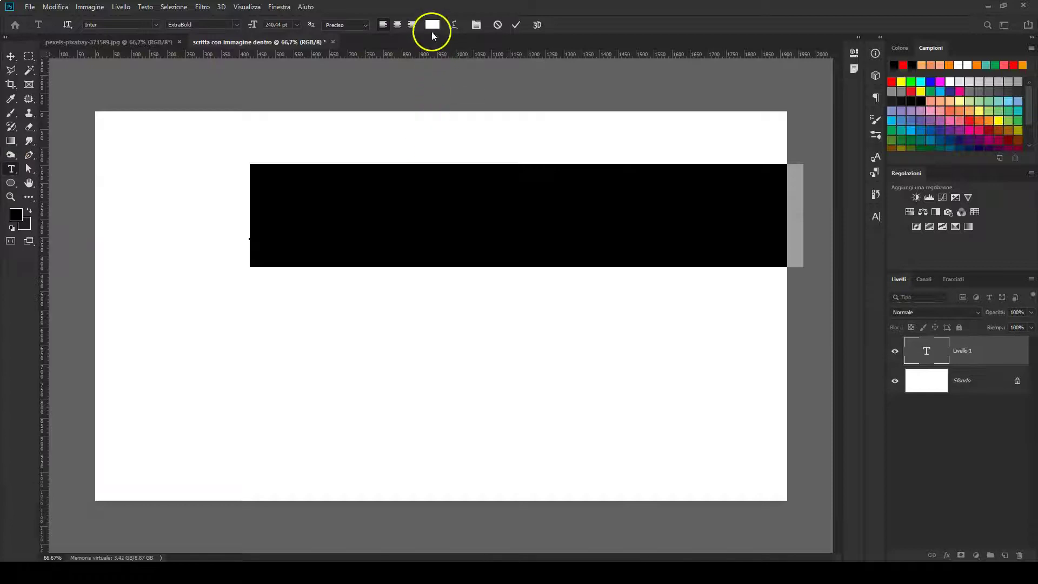
pyautogui.click(433, 24)
pyautogui.moveTo(556, 428); pyautogui.dragTo(492, 515)
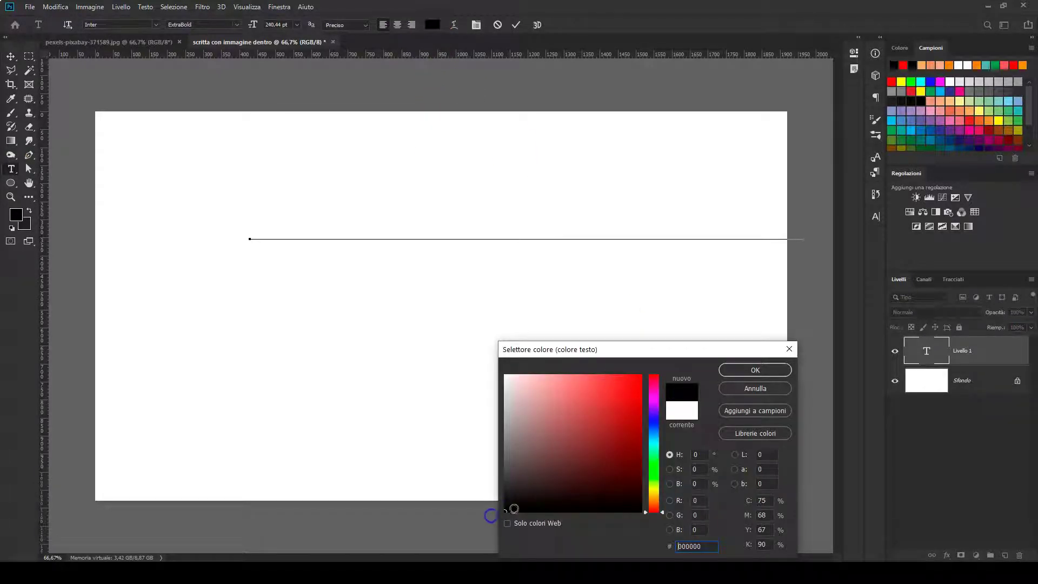
pyautogui.click(753, 370)
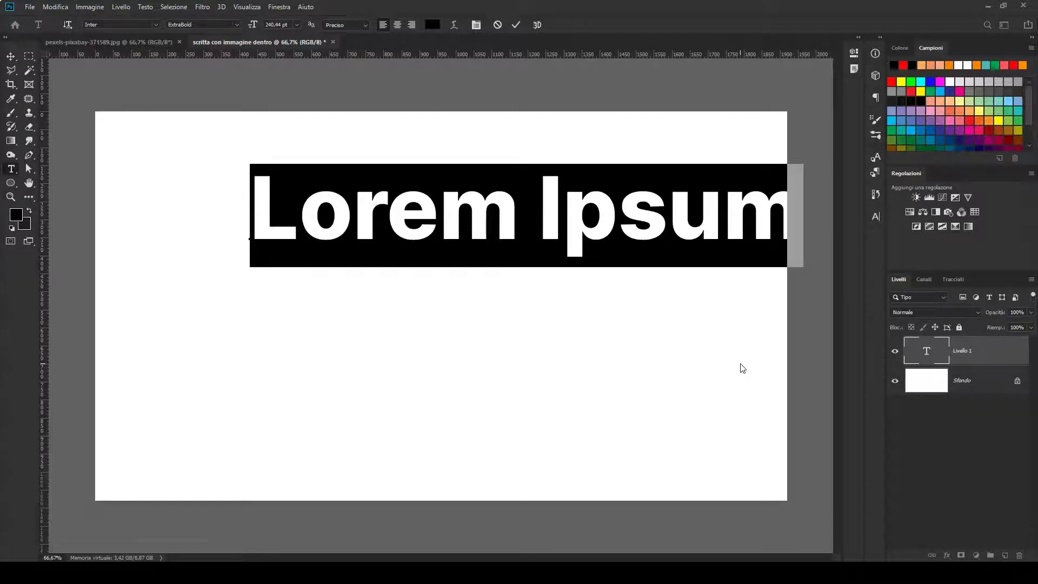
pyautogui.write('NATURA')
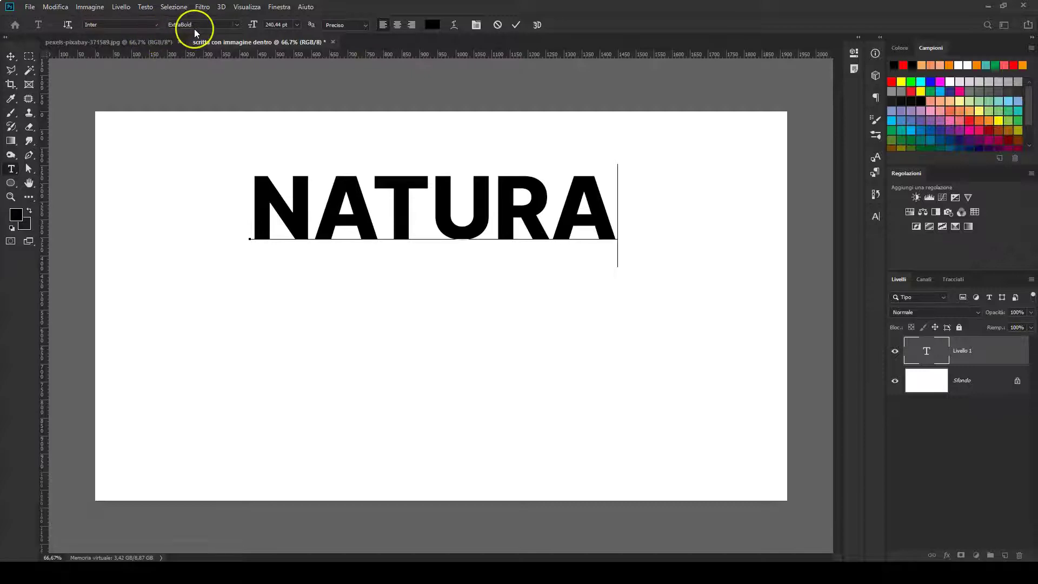
# Set the NATURA text to 400 pt and centre it on the canvas.
pyautogui.click(275, 24)
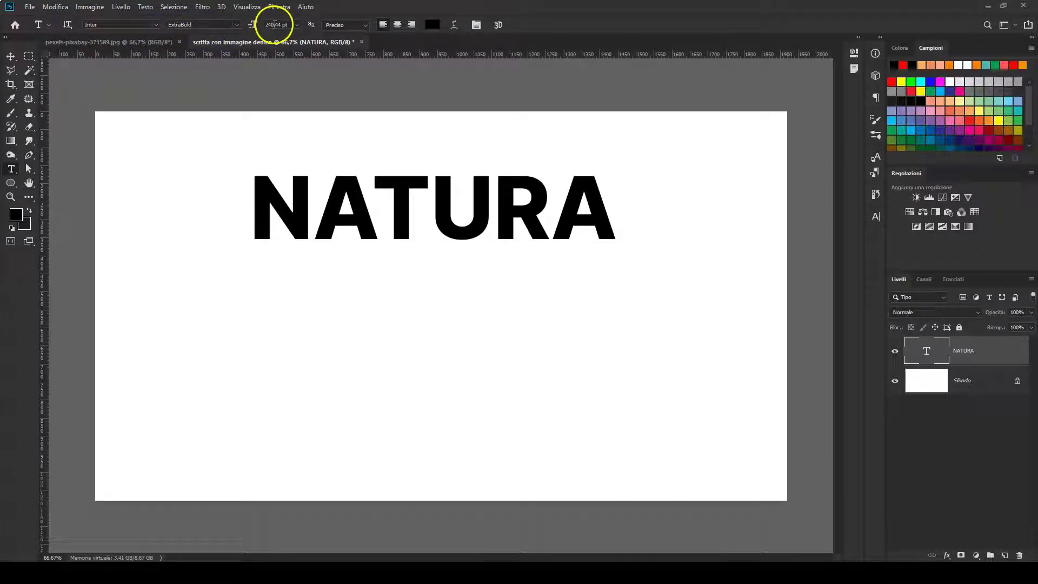
pyautogui.doubleClick(274, 24)
pyautogui.press('Return')
pyautogui.click(11, 55)
pyautogui.click(382, 233)
pyautogui.moveTo(382, 233)
pyautogui.mouseDown()
pyautogui.moveTo(398, 286)
pyautogui.moveTo(388, 289)
pyautogui.mouseUp()
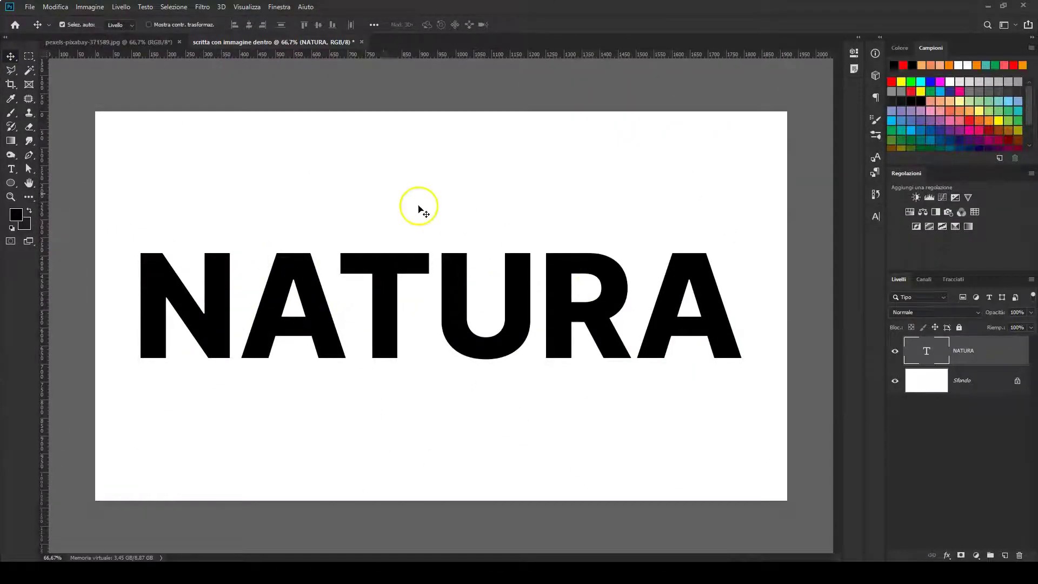
# Drag the mountain-lake photo into the NATURA document, position it, and place its layer beneath the text.
pyautogui.click(146, 41)
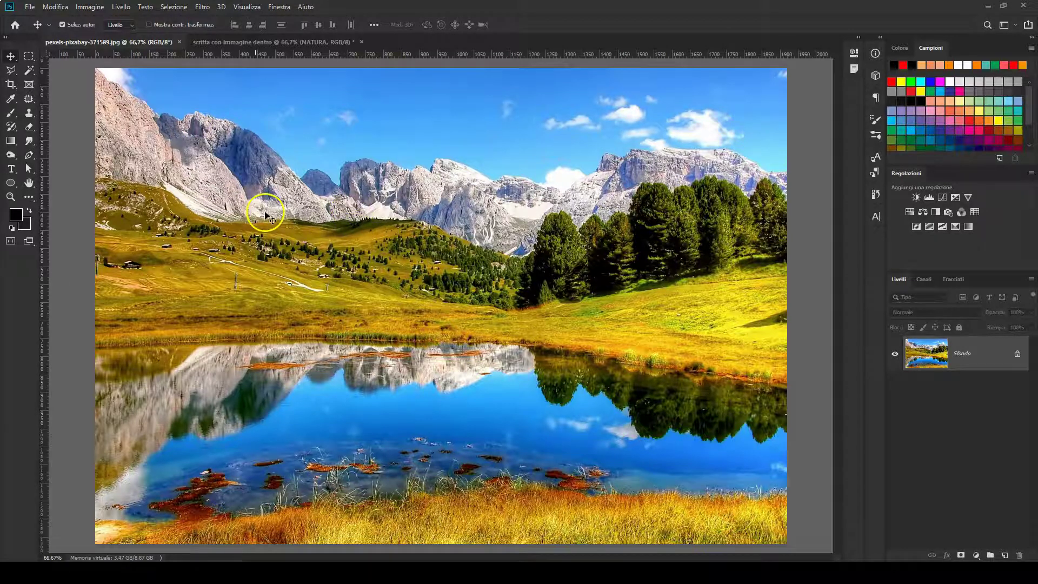
pyautogui.click(243, 146)
pyautogui.moveTo(245, 147)
pyautogui.mouseDown()
pyautogui.moveTo(243, 45)
pyautogui.moveTo(329, 197)
pyautogui.mouseUp()
pyautogui.moveTo(996, 347); pyautogui.dragTo(994, 391)
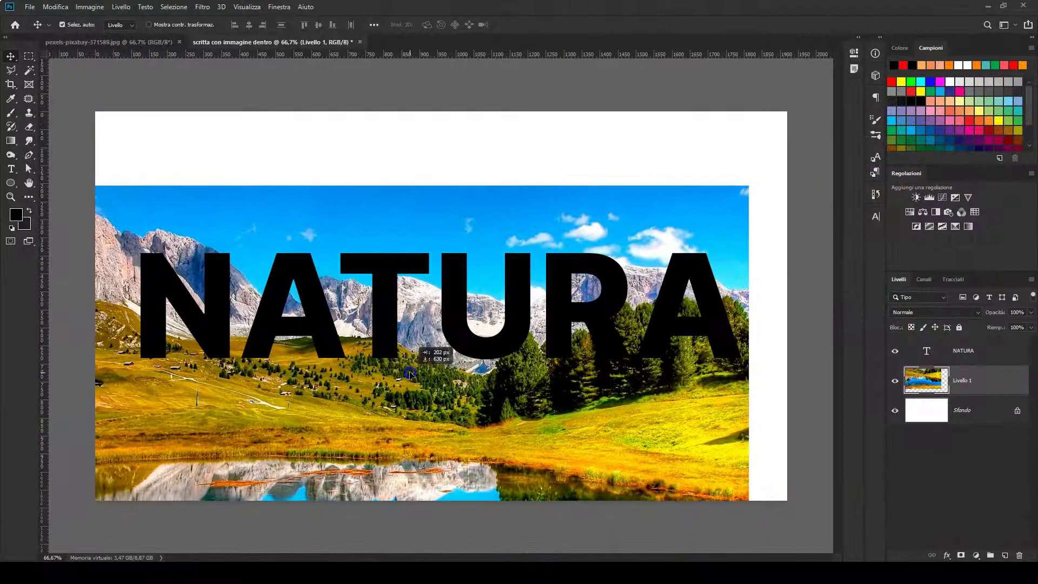
pyautogui.moveTo(410, 373); pyautogui.dragTo(403, 379)
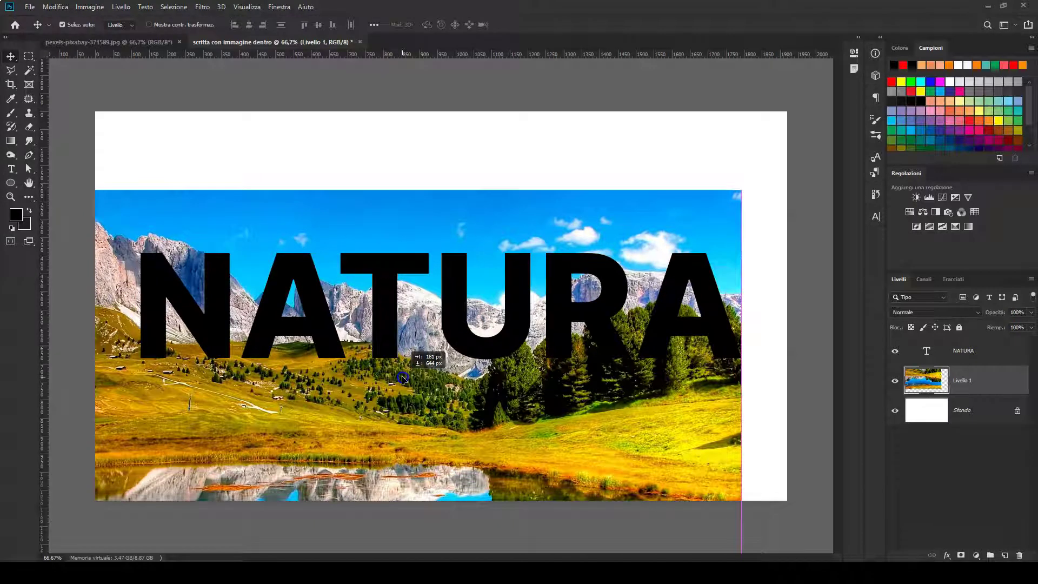
pyautogui.moveTo(402, 378); pyautogui.dragTo(403, 378)
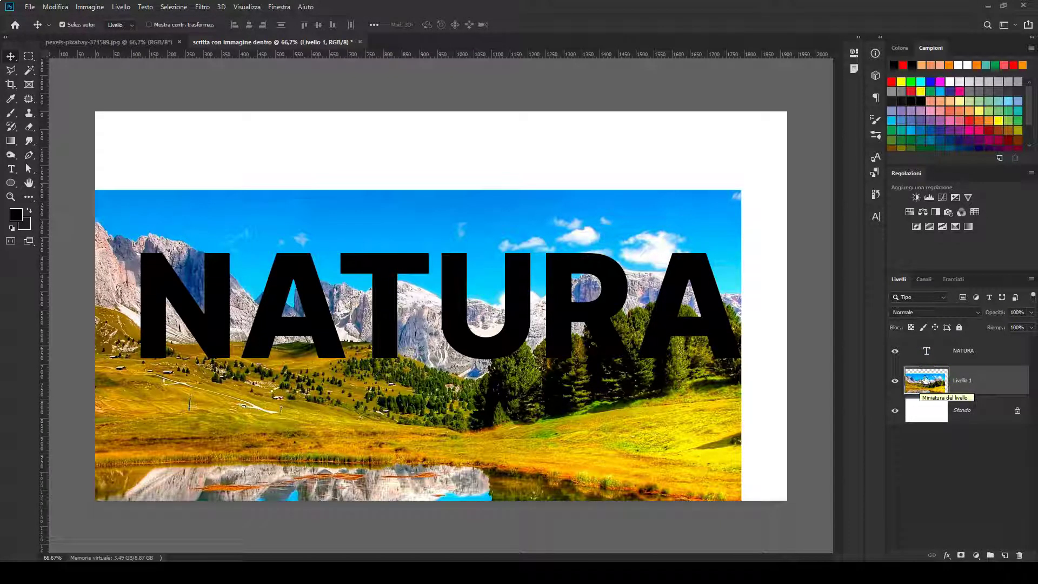
# Mask Livello 1 with the NATURA letter selection and hide the black text layer.
pyautogui.moveTo(925, 378); pyautogui.dragTo(927, 356)
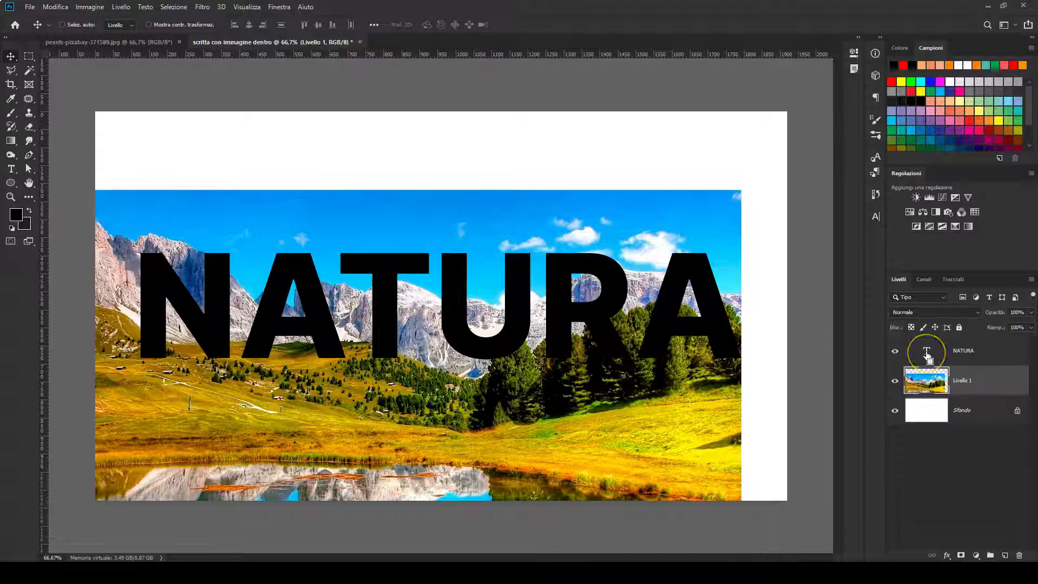
pyautogui.moveTo(927, 356); pyautogui.dragTo(928, 358)
pyautogui.keyDown('ctrl'); pyautogui.click(905, 356); pyautogui.keyUp('ctrl')
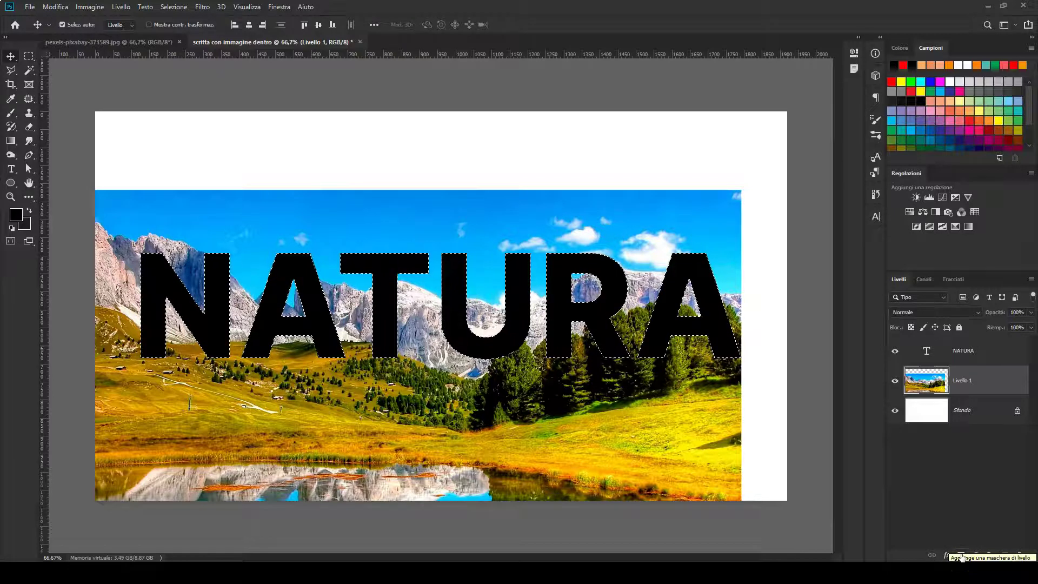
pyautogui.click(961, 558)
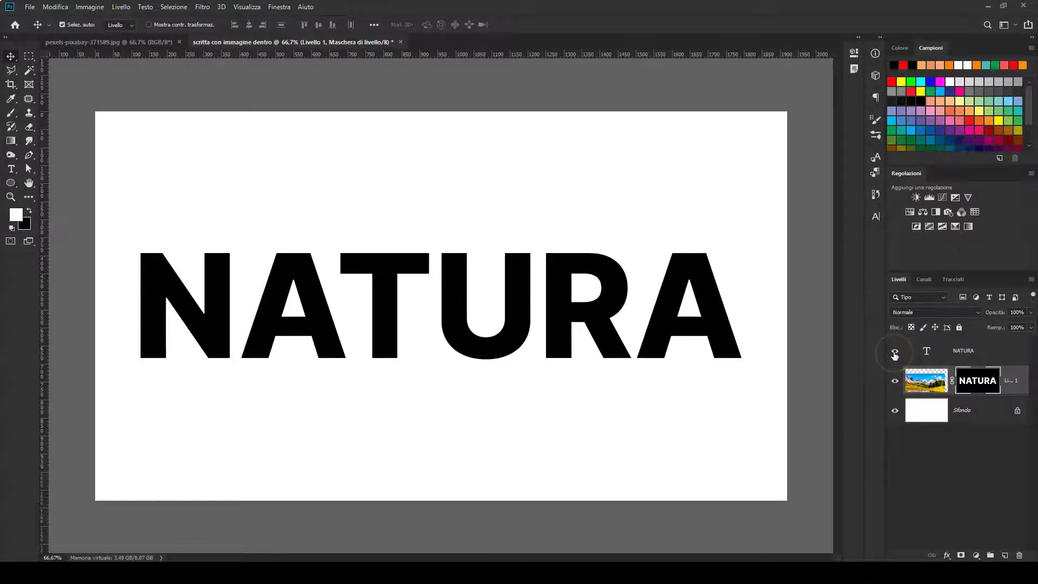
pyautogui.click(894, 352)
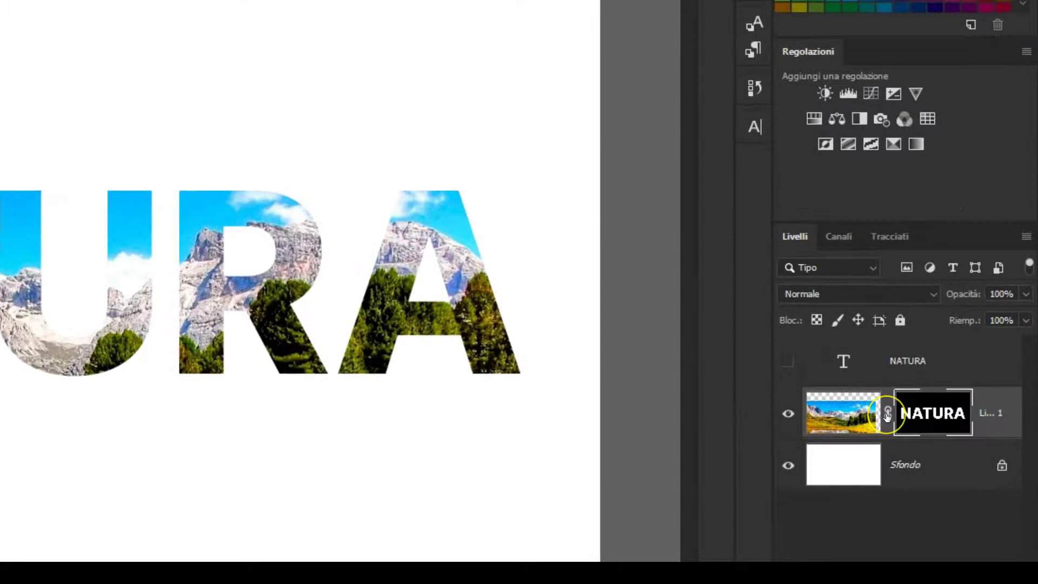
# Unlink the letter mask and shift the photo so sky, peaks and pine trees fill NATURA.
pyautogui.click(886, 416)
pyautogui.click(844, 416)
pyautogui.click(843, 415)
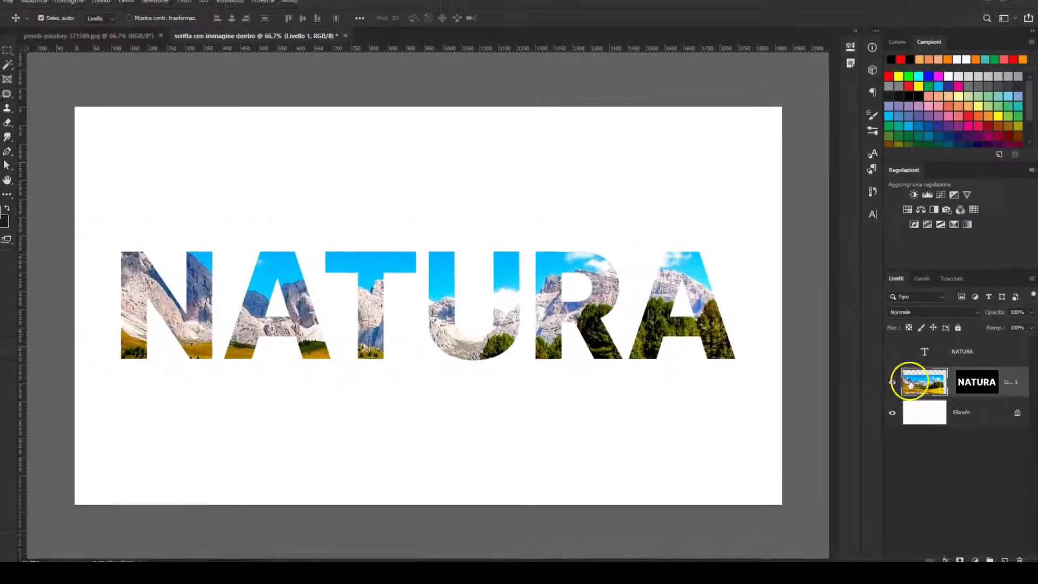
pyautogui.click(456, 313)
pyautogui.moveTo(456, 312)
pyautogui.mouseDown()
pyautogui.moveTo(546, 254)
pyautogui.moveTo(435, 344)
pyautogui.mouseUp()
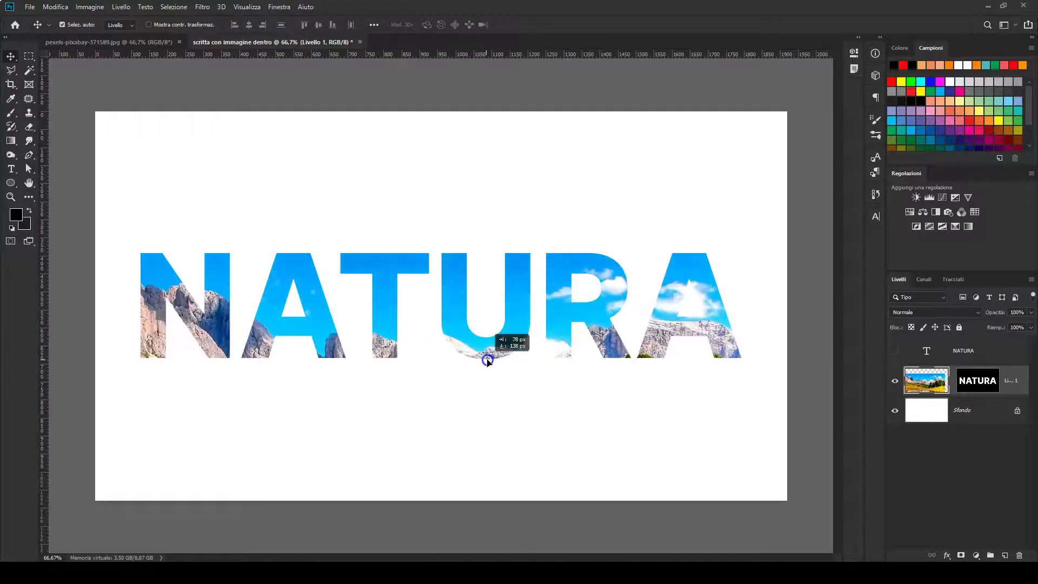
pyautogui.moveTo(435, 345)
pyautogui.mouseDown()
pyautogui.moveTo(532, 343)
pyautogui.moveTo(627, 277)
pyautogui.mouseUp()
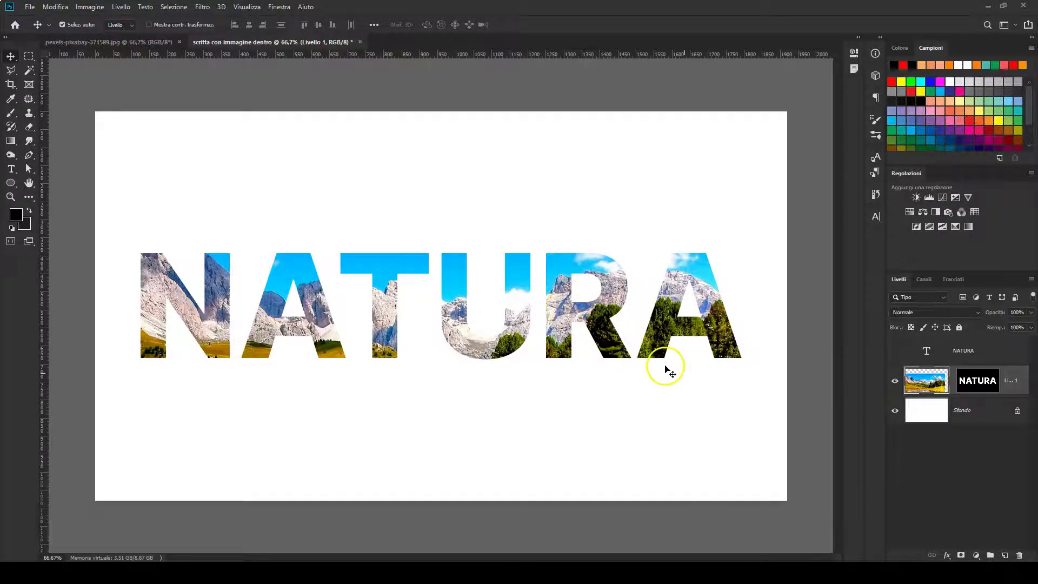
# Unlock the Sfondo layer and give it an a4e8fa Color Overlay.
pyautogui.click(1017, 413)
pyautogui.doubleClick(957, 420)
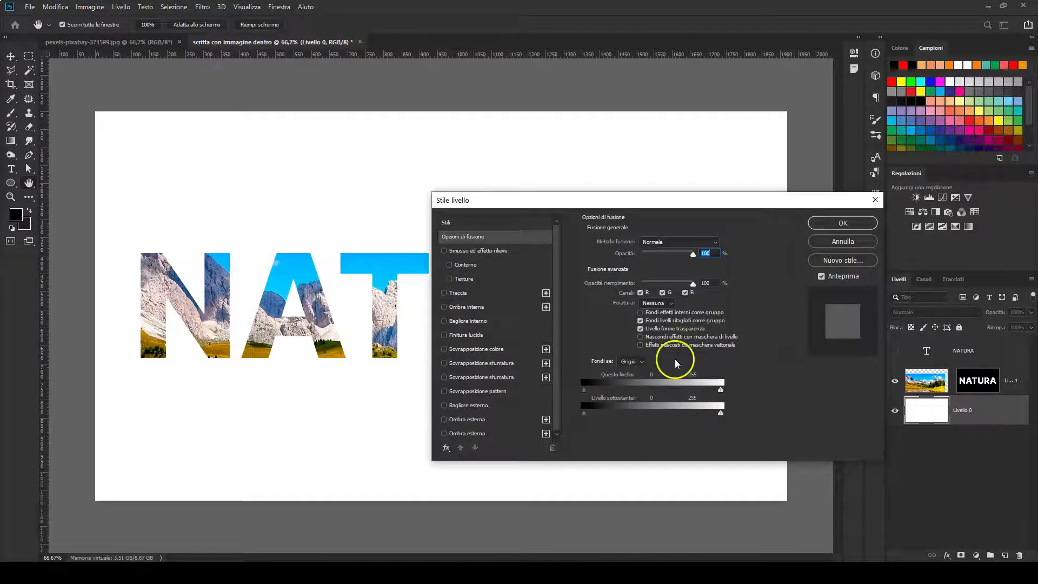
pyautogui.click(469, 349)
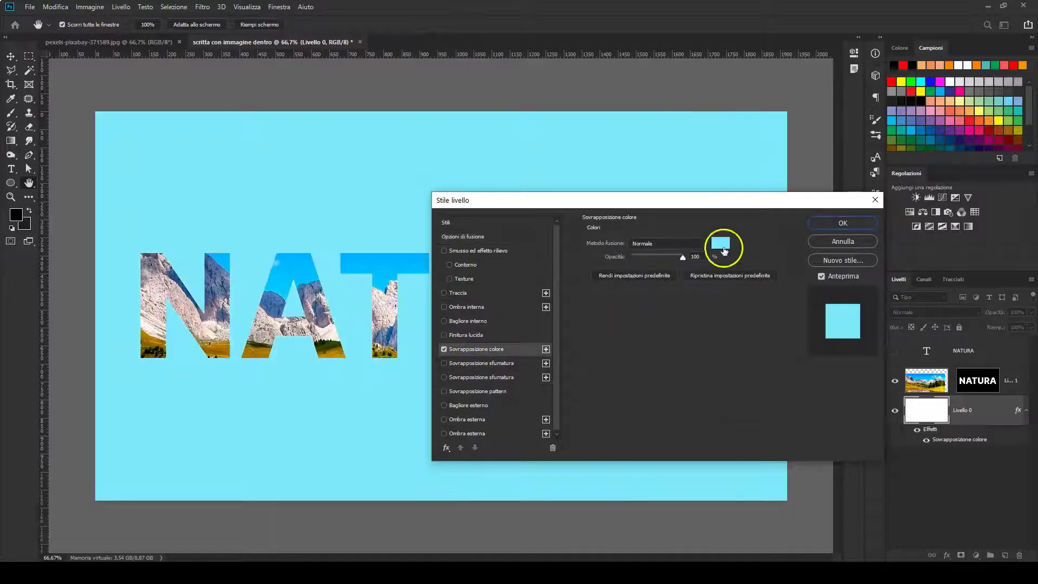
pyautogui.click(723, 242)
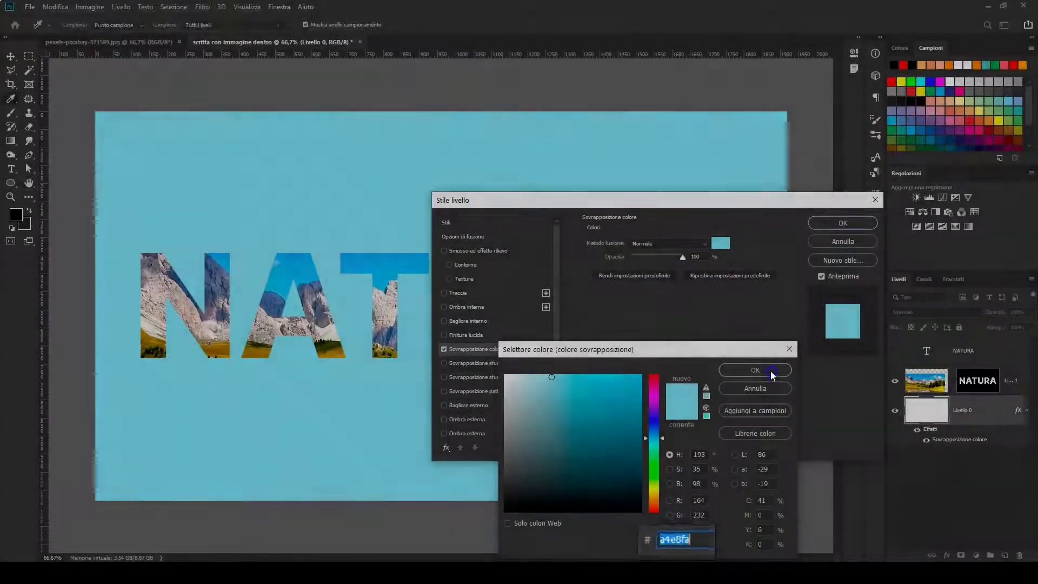
pyautogui.click(770, 370)
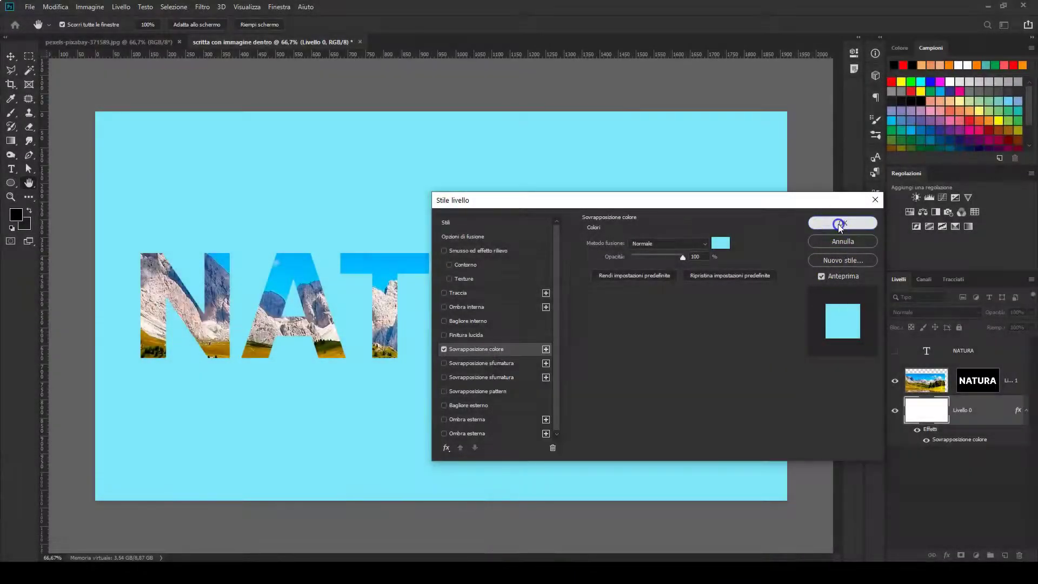
pyautogui.click(840, 224)
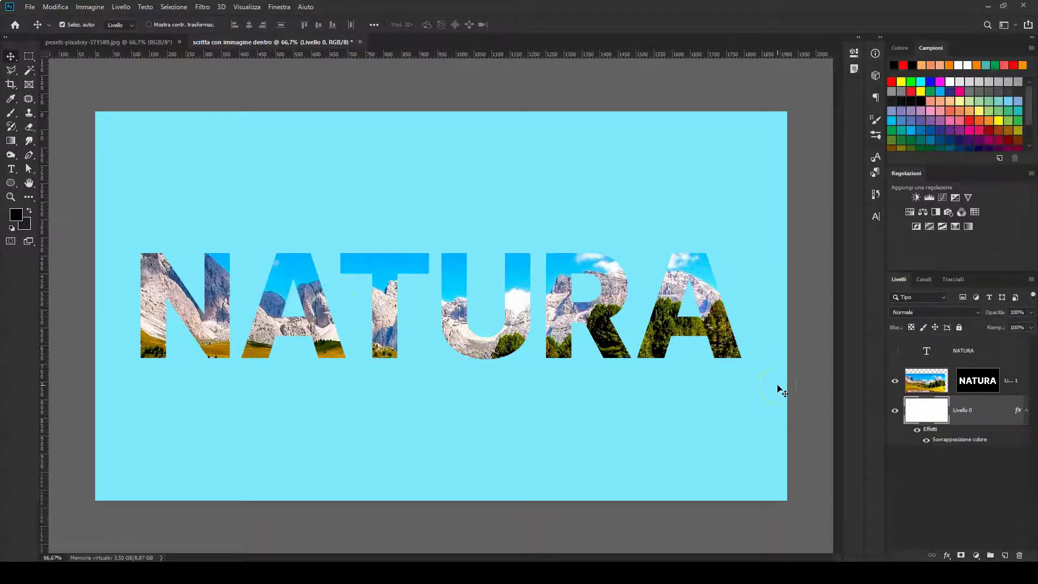
# Add a drop shadow with 14% opacity to Livello 1.
pyautogui.click(1008, 391)
pyautogui.doubleClick(1007, 392)
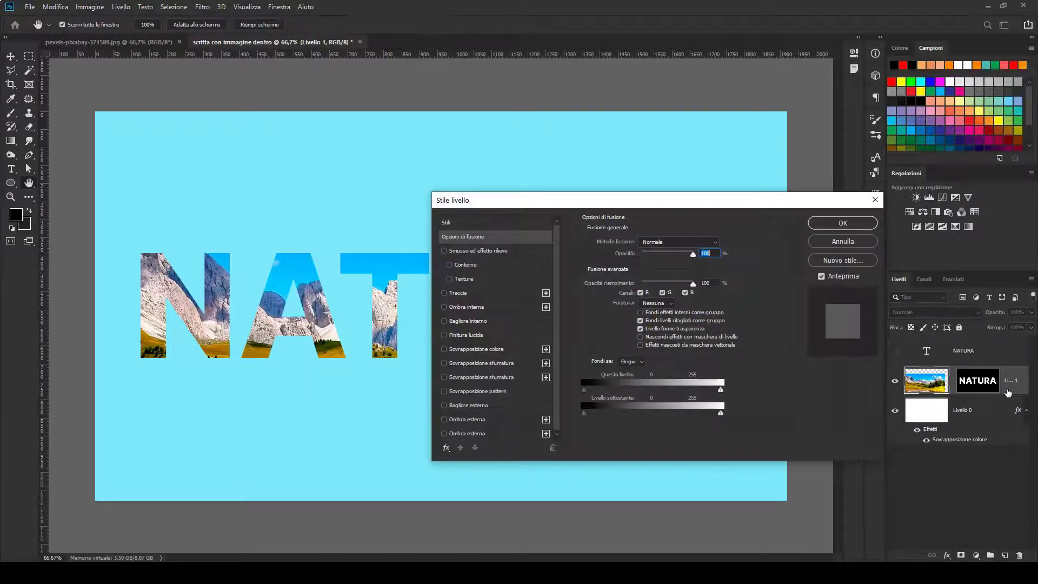
pyautogui.click(471, 432)
pyautogui.moveTo(711, 201); pyautogui.dragTo(734, 220)
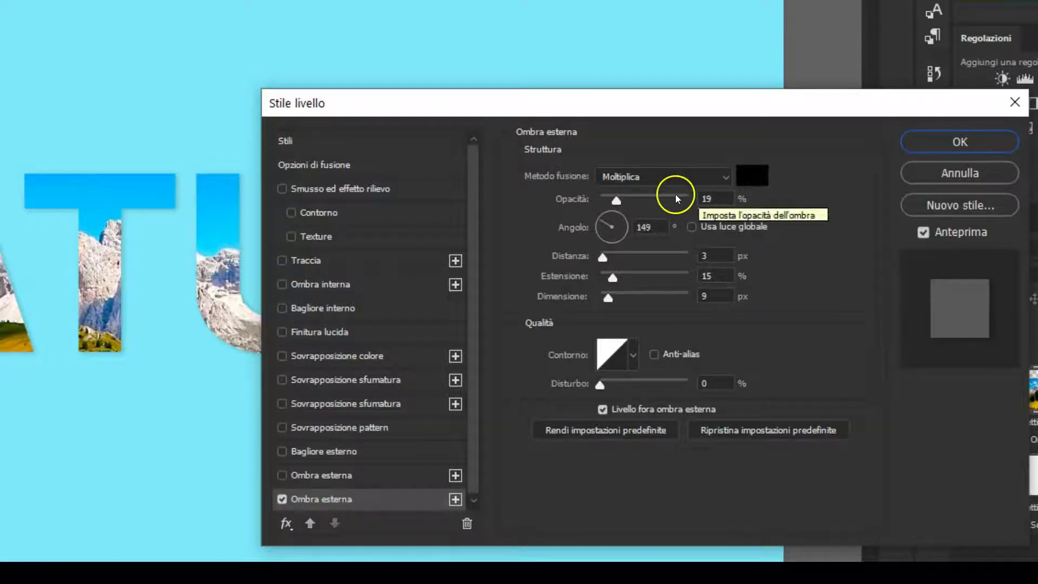
pyautogui.doubleClick(719, 198)
pyautogui.write('14')
pyautogui.click(652, 227)
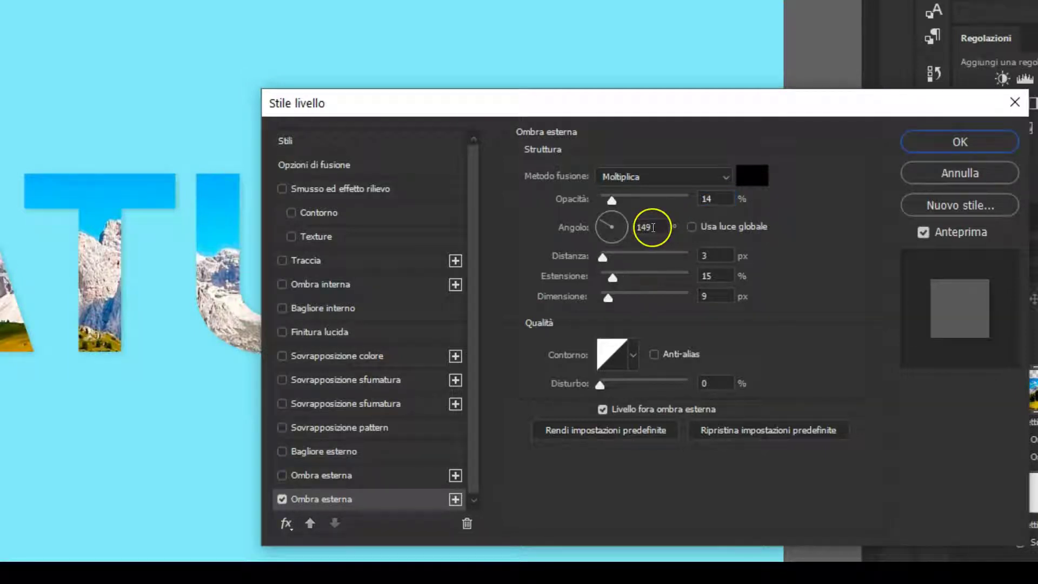
# Finish the shadow: angle -19° with global light, distance 8, spread 8, size 27; duplicate the layer.
pyautogui.doubleClick(653, 227)
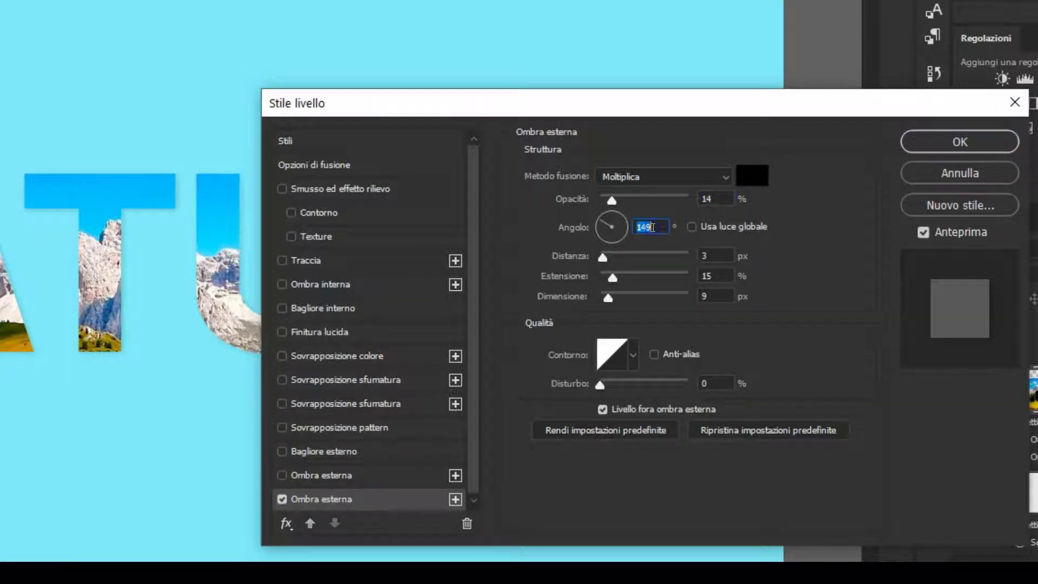
pyautogui.write('-19')
pyautogui.click(692, 227)
pyautogui.click(716, 254)
pyautogui.write('8')
pyautogui.doubleClick(703, 276)
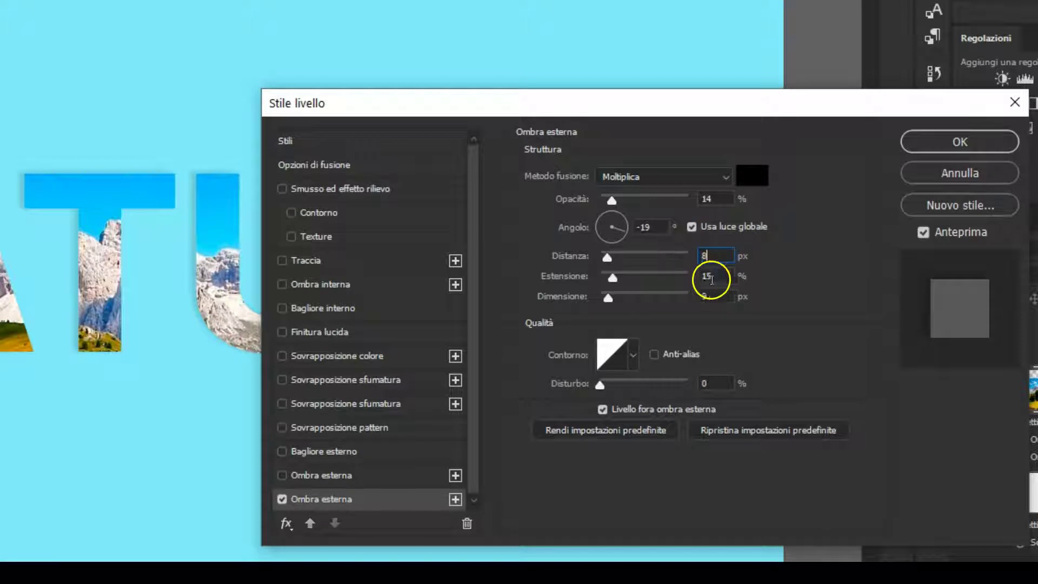
pyautogui.write('8')
pyautogui.click(724, 294)
pyautogui.doubleClick(698, 296)
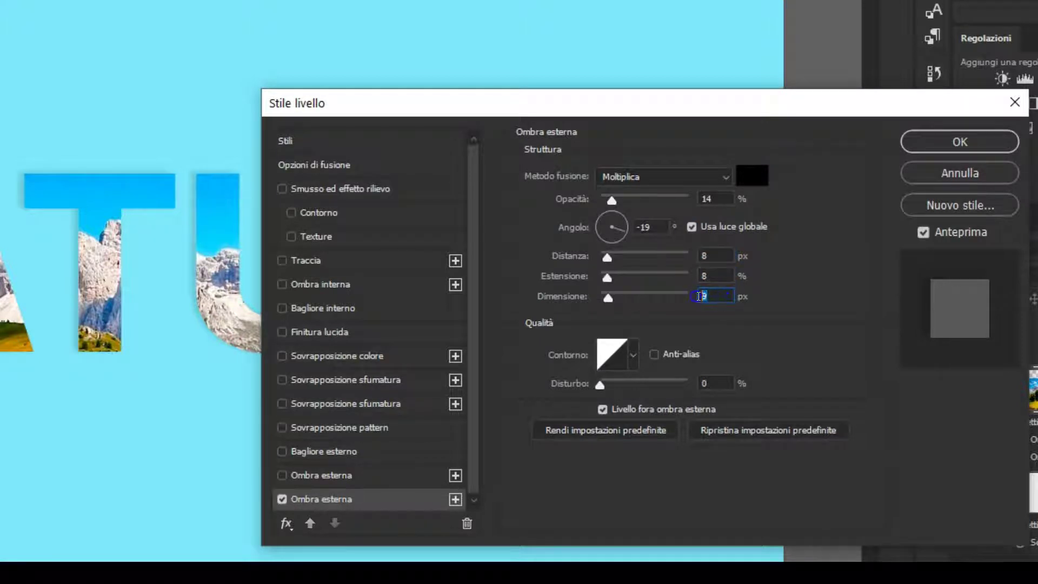
pyautogui.write('27')
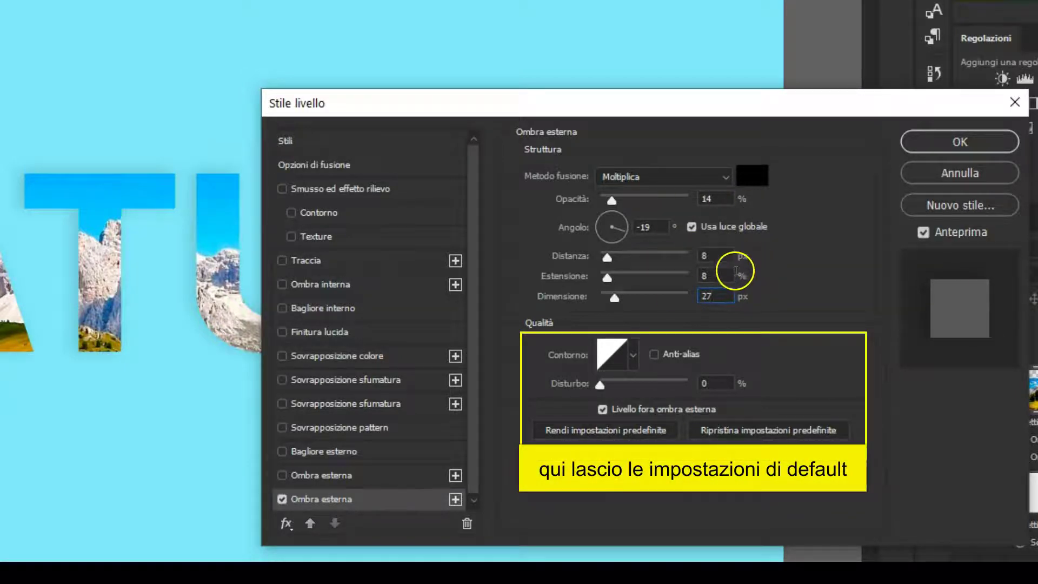
pyautogui.click(974, 145)
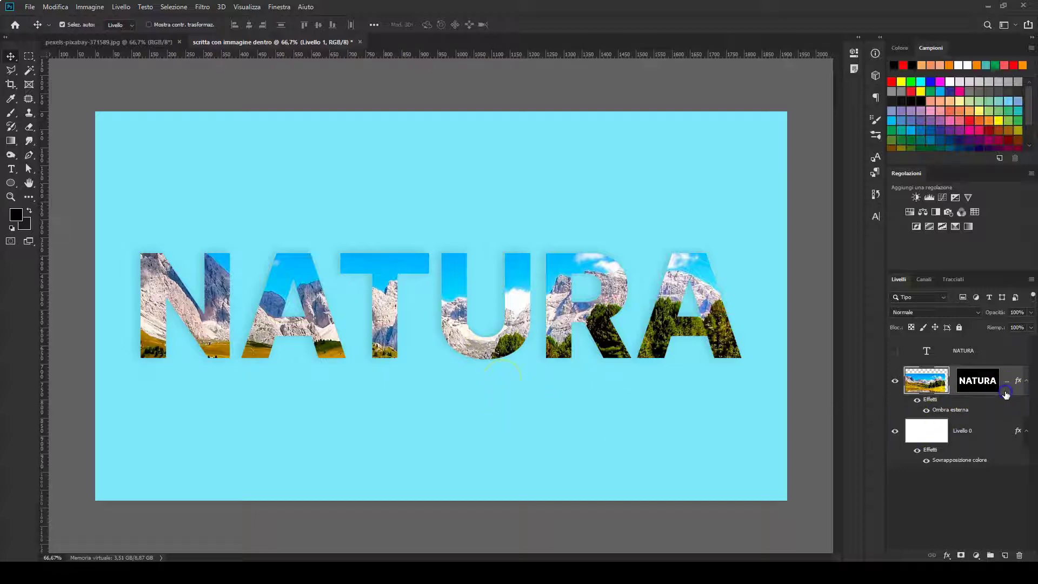
pyautogui.press('ctrl')
pyautogui.hotkey('ctrl', 'j')
# Delete the lower Livello 1's letter mask and make the NATURA text visible again.
pyautogui.moveTo(924, 459); pyautogui.dragTo(915, 451)
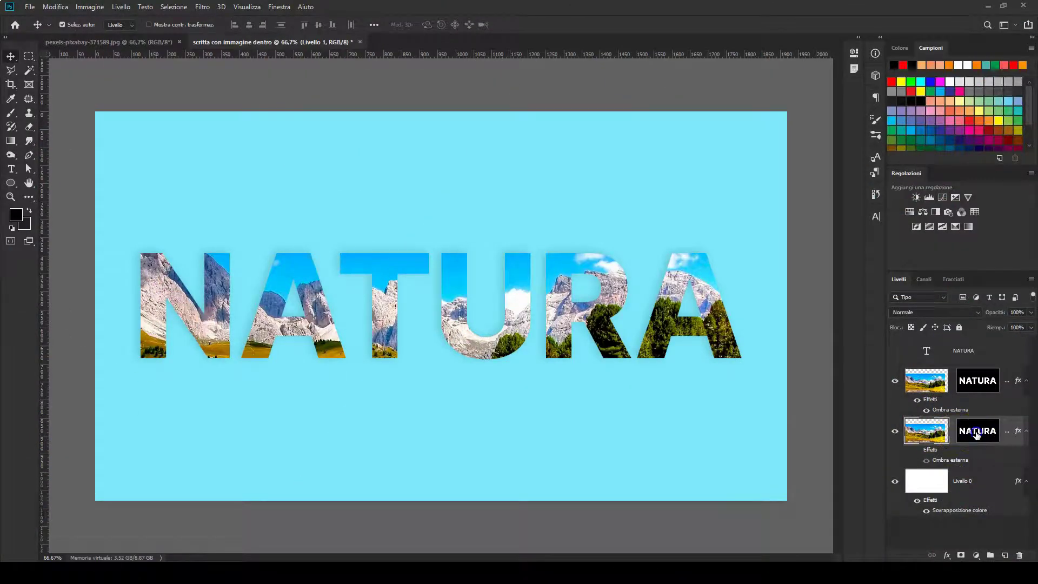
pyautogui.click(977, 433)
pyautogui.rightClick(977, 433)
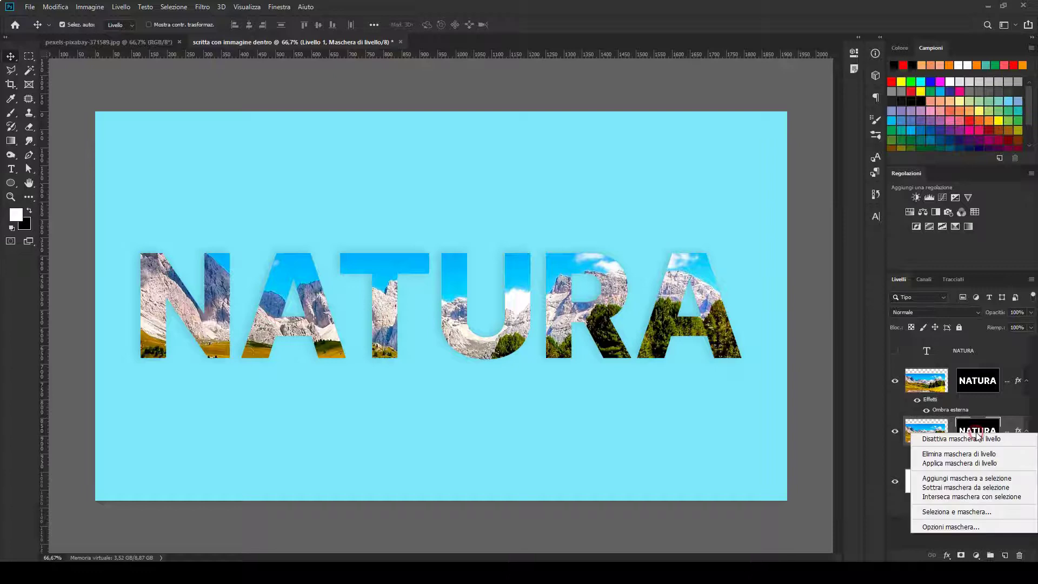
pyautogui.click(966, 455)
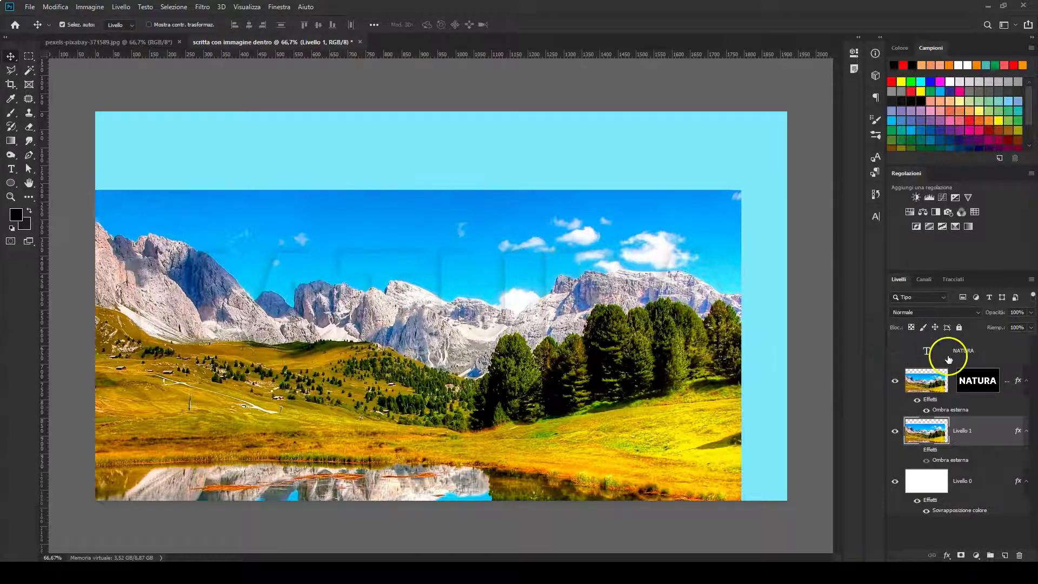
pyautogui.click(894, 354)
# Duplicate the NATURA text, flip the copy vertically and place it just below the original.
pyautogui.click(554, 300)
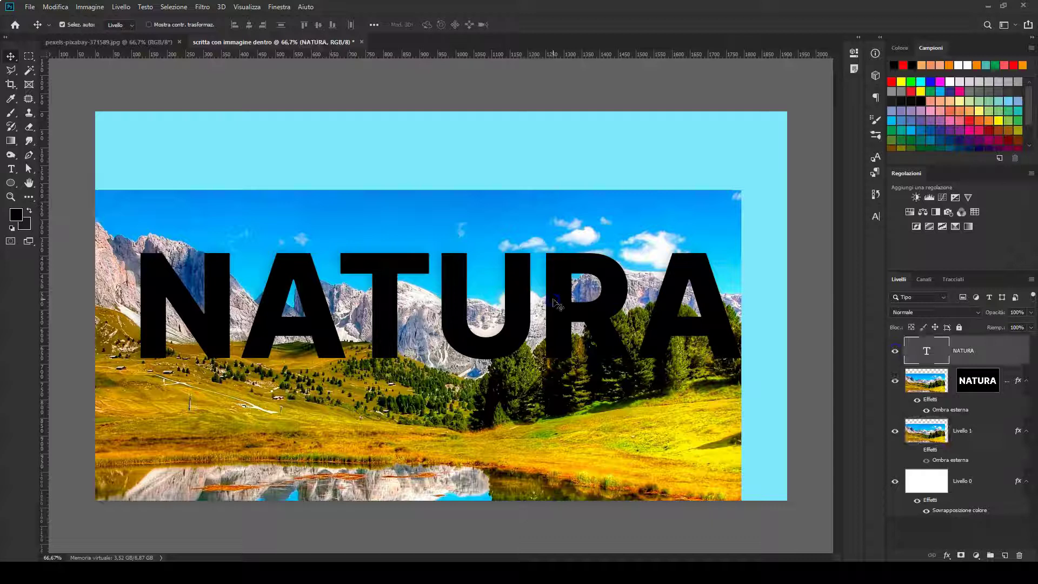
pyautogui.press('ctrl')
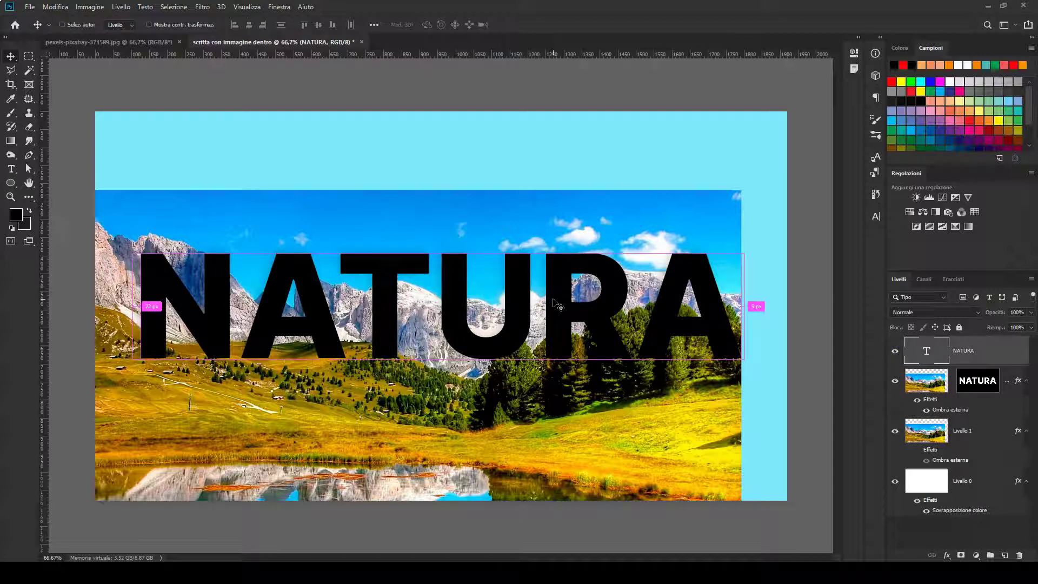
pyautogui.keyDown('ctrl'); pyautogui.keyDown('alt'); pyautogui.click(554, 304); pyautogui.keyUp('alt'); pyautogui.keyUp('ctrl')
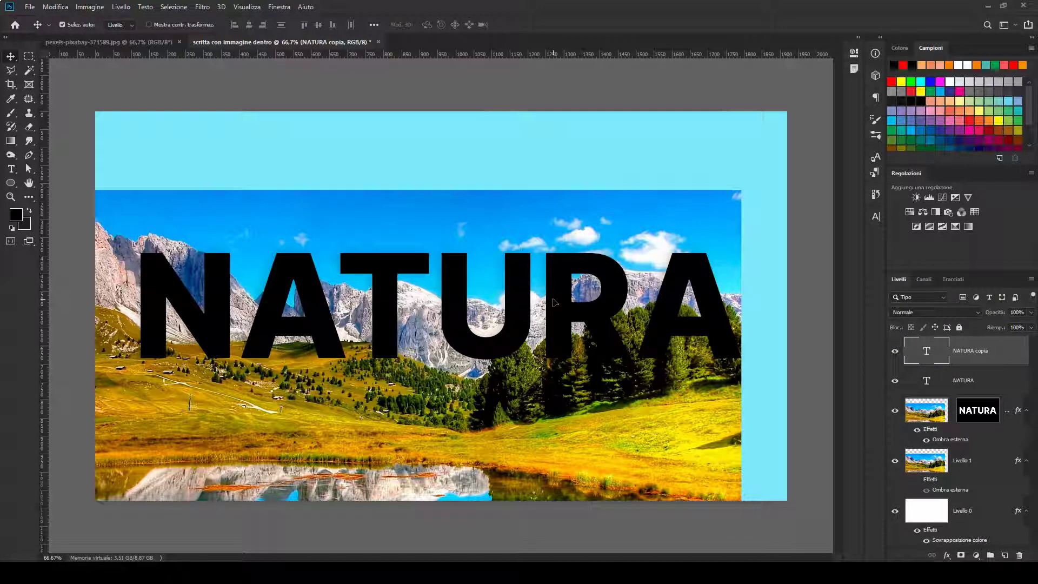
pyautogui.press('ctrl')
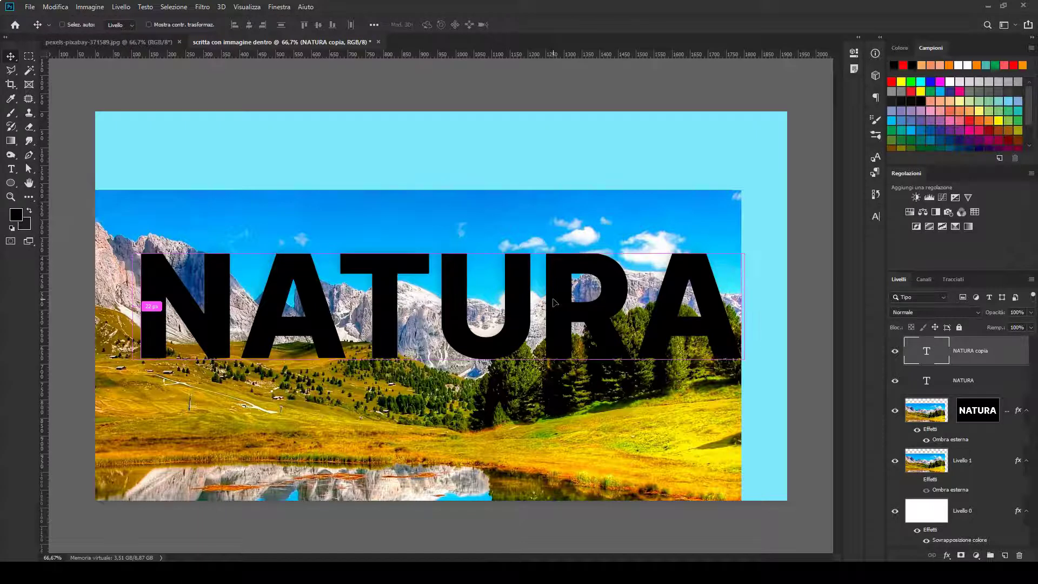
pyautogui.hotkey('ctrl', 't')
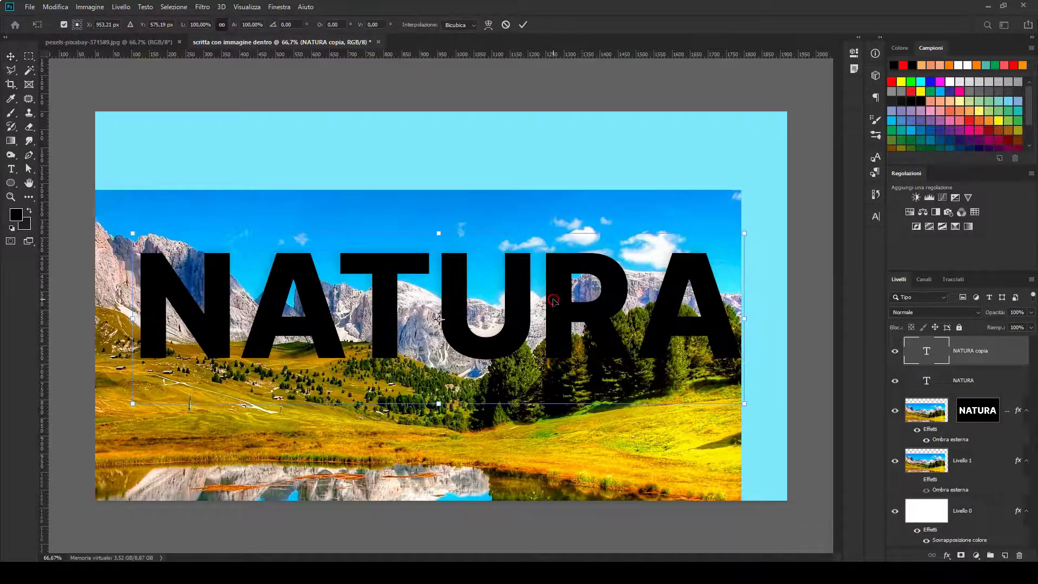
pyautogui.rightClick(553, 300)
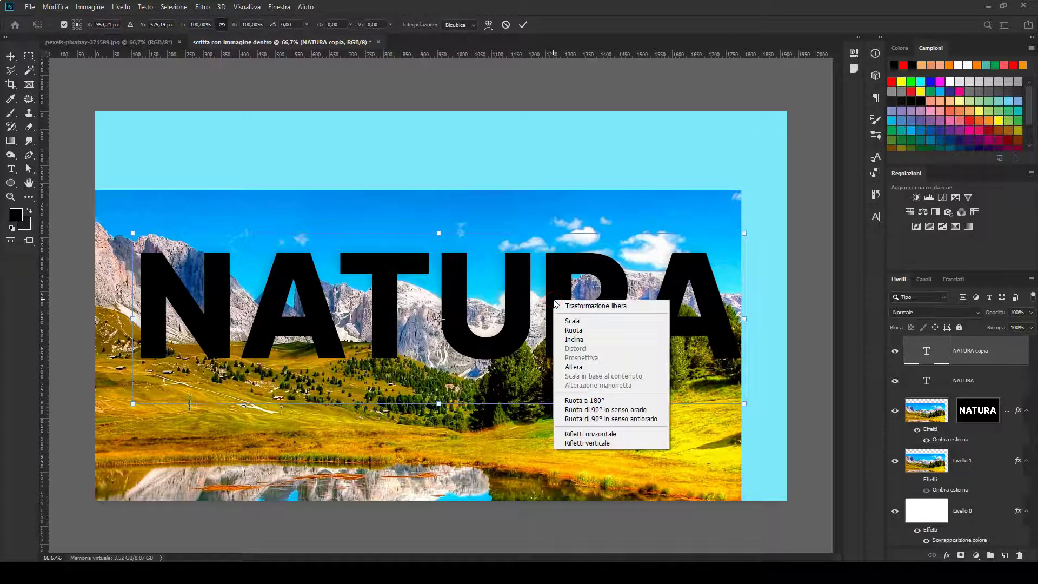
pyautogui.click(587, 442)
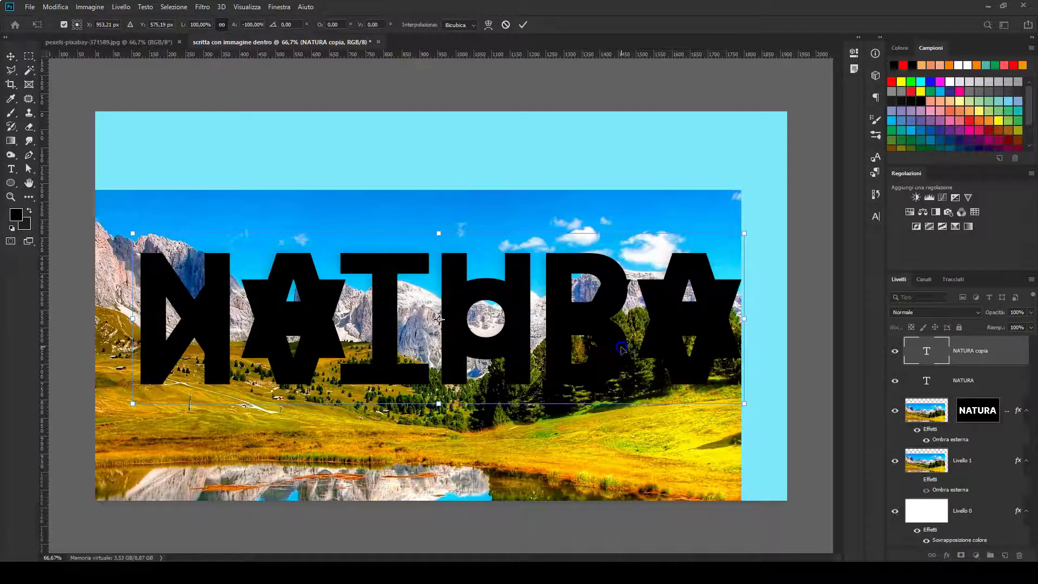
pyautogui.moveTo(621, 348); pyautogui.dragTo(619, 433)
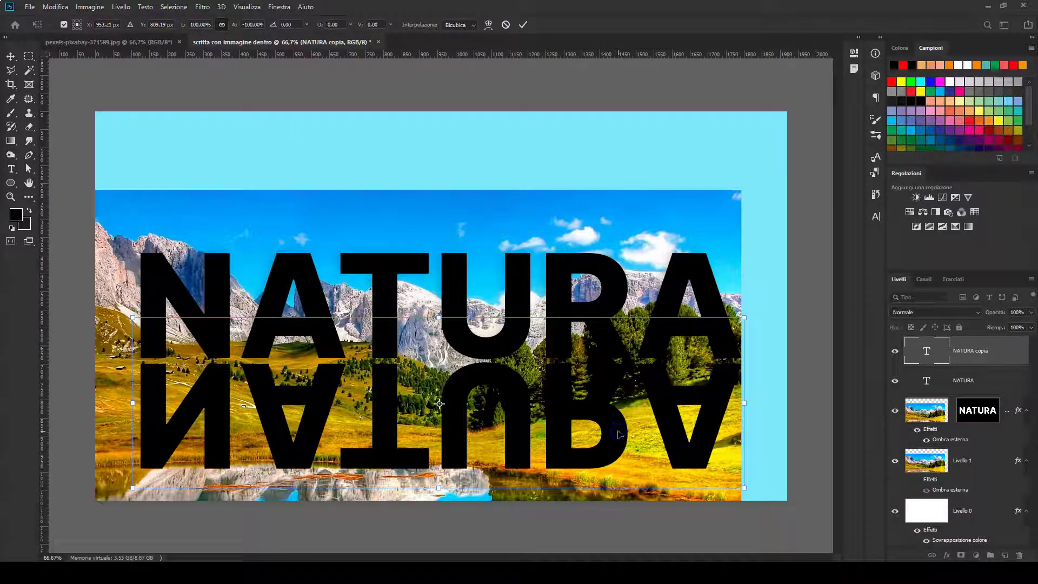
pyautogui.press('Up')
pyautogui.press('Up')
pyautogui.press('Up')
pyautogui.press('Up')
pyautogui.press('Up')
pyautogui.press('Up')
pyautogui.press('Up')
pyautogui.press('Up')
pyautogui.press('Up')
pyautogui.press('Up')
pyautogui.press('Up')
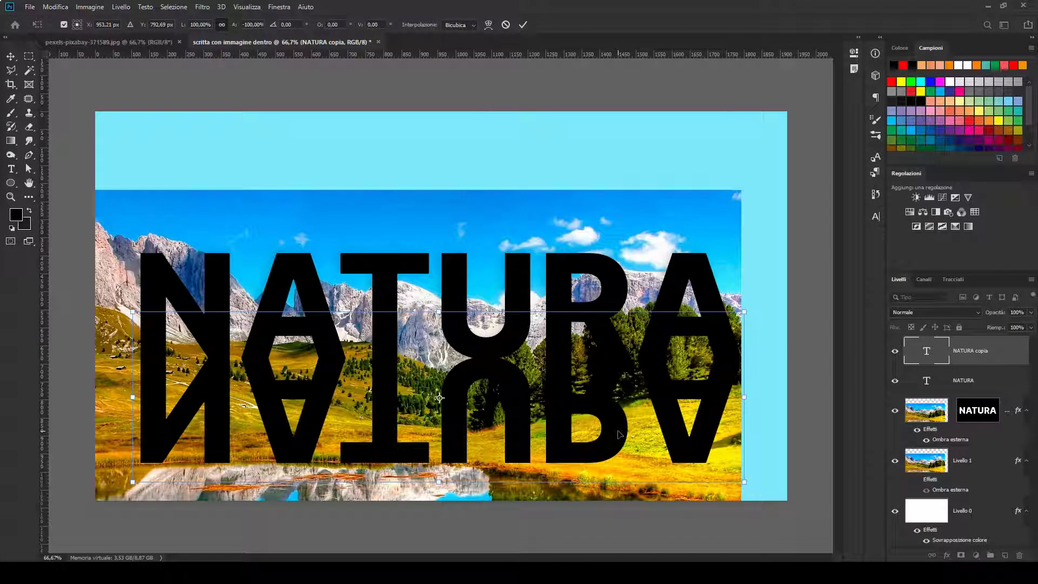
pyautogui.press('Return')
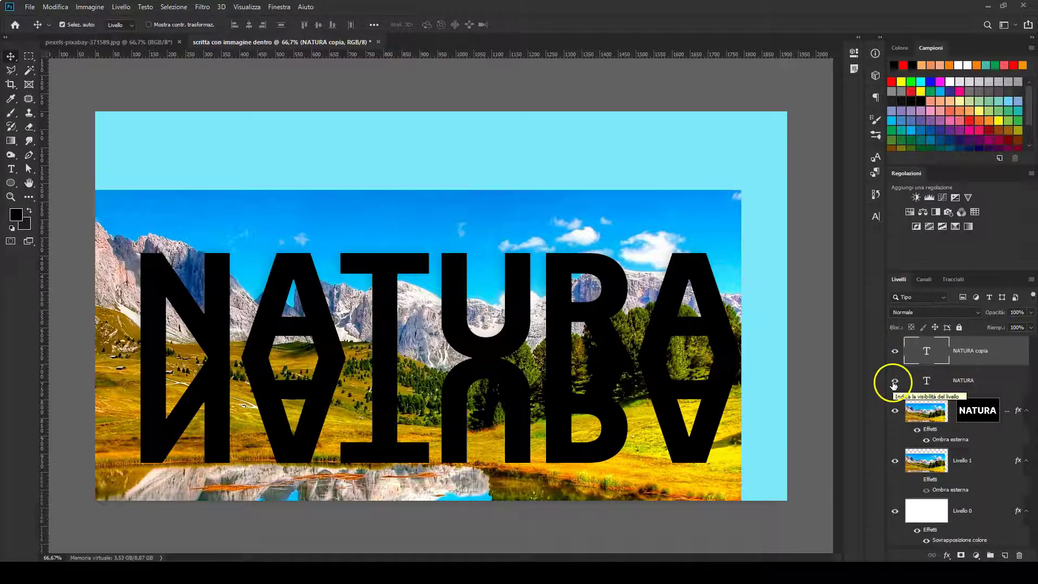
# Load the NATURA copia letters as a selection, hide both text layers, and mask Livello 1 with it.
pyautogui.click(895, 381)
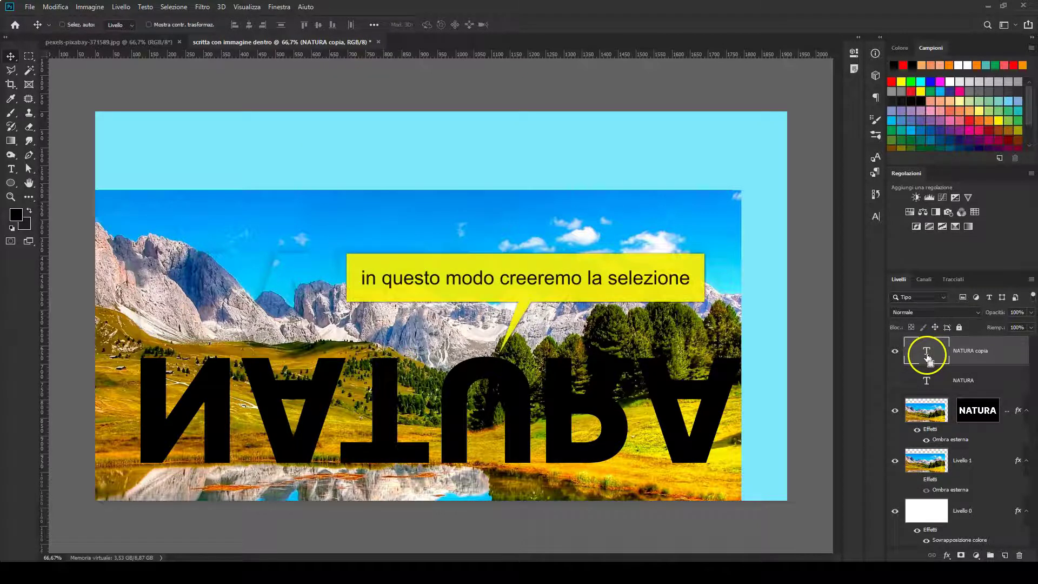
pyautogui.keyDown('ctrl'); pyautogui.click(928, 356); pyautogui.keyUp('ctrl')
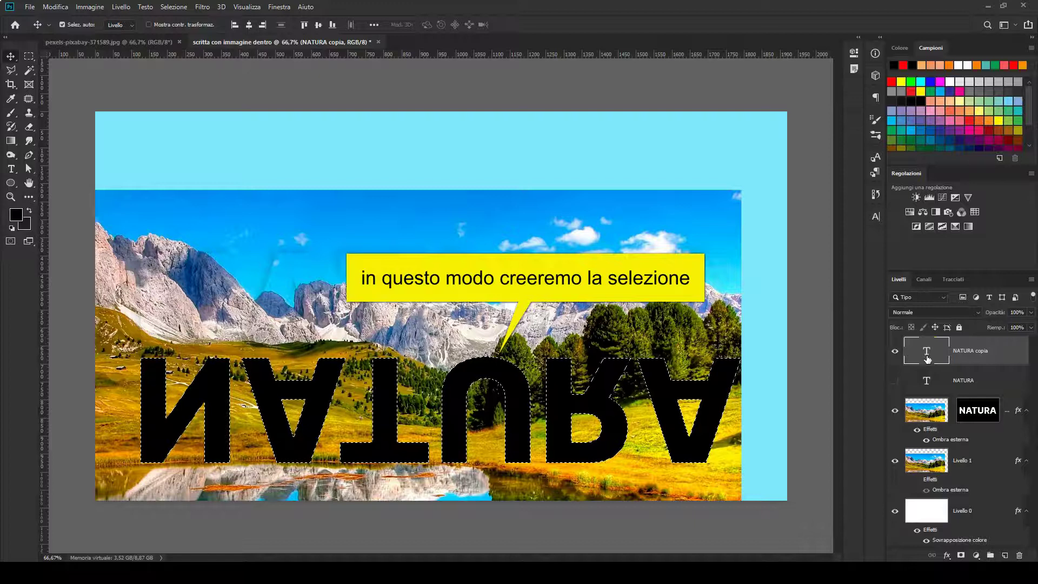
pyautogui.click(895, 352)
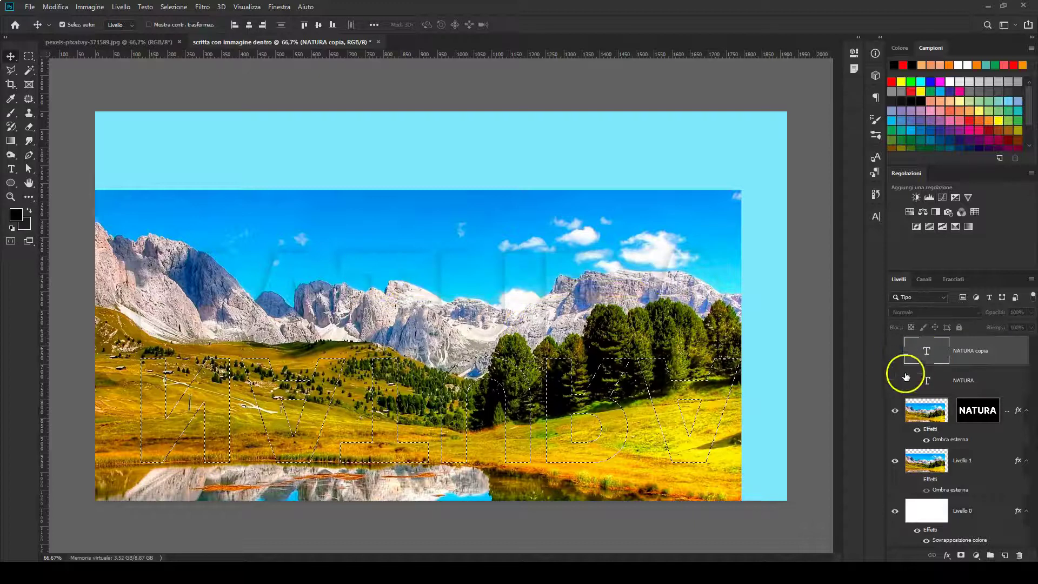
pyautogui.click(970, 465)
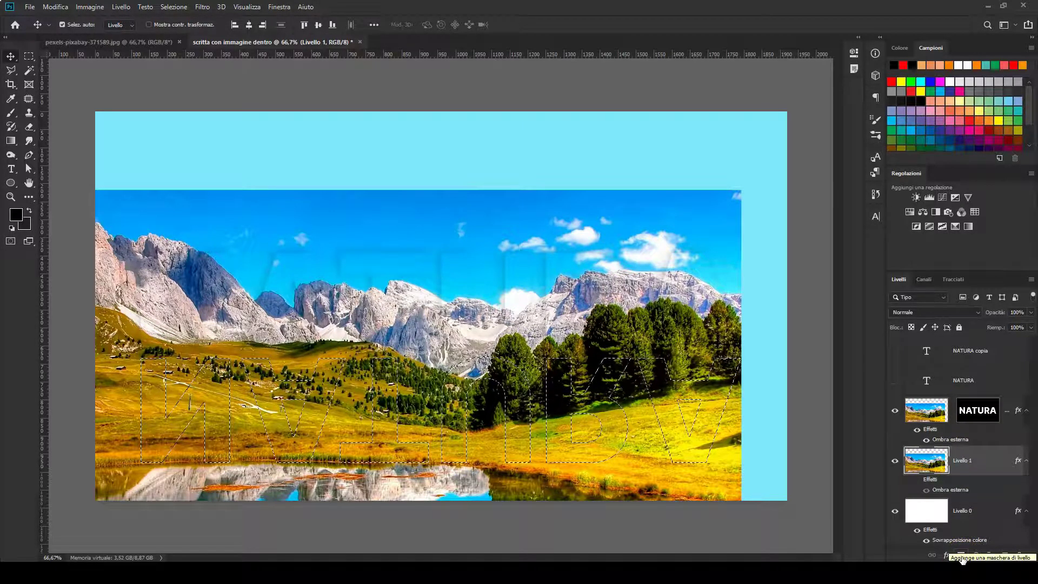
pyautogui.click(960, 556)
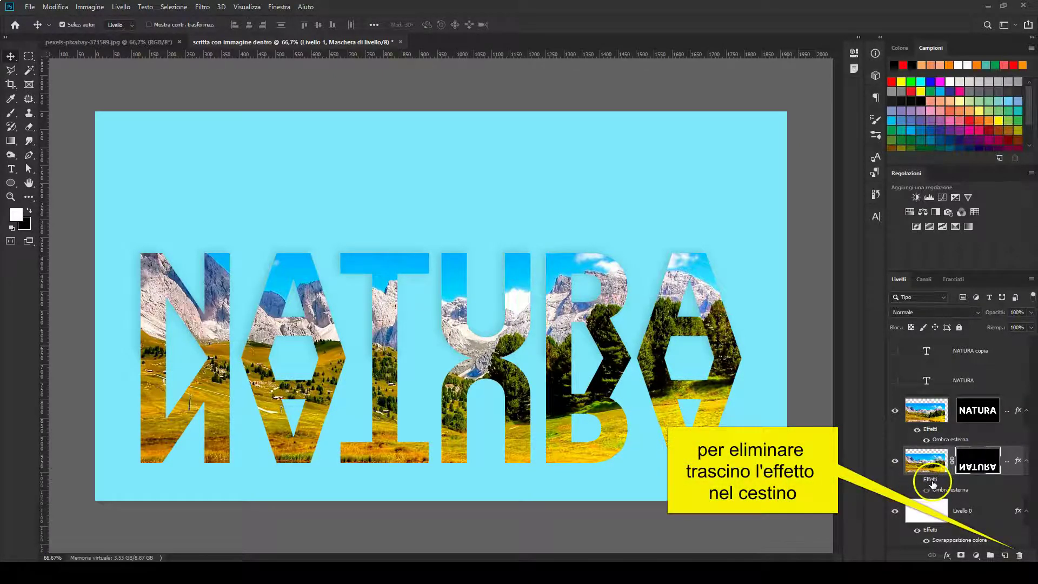
# Delete Livello 1's drop shadow effect and apply its flipped-letter layer mask.
pyautogui.click(931, 481)
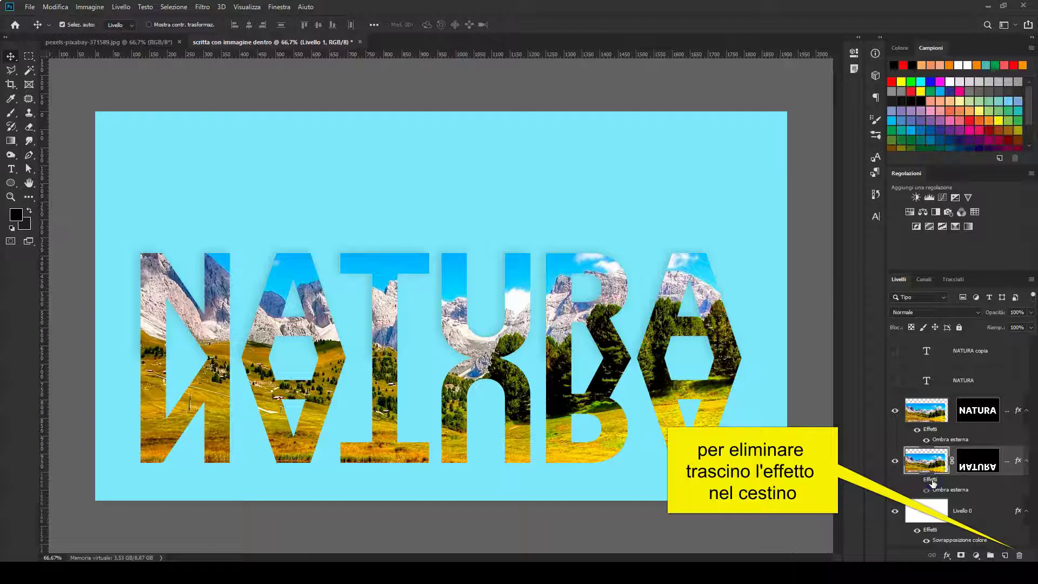
pyautogui.moveTo(930, 481); pyautogui.dragTo(1018, 555)
pyautogui.click(976, 464)
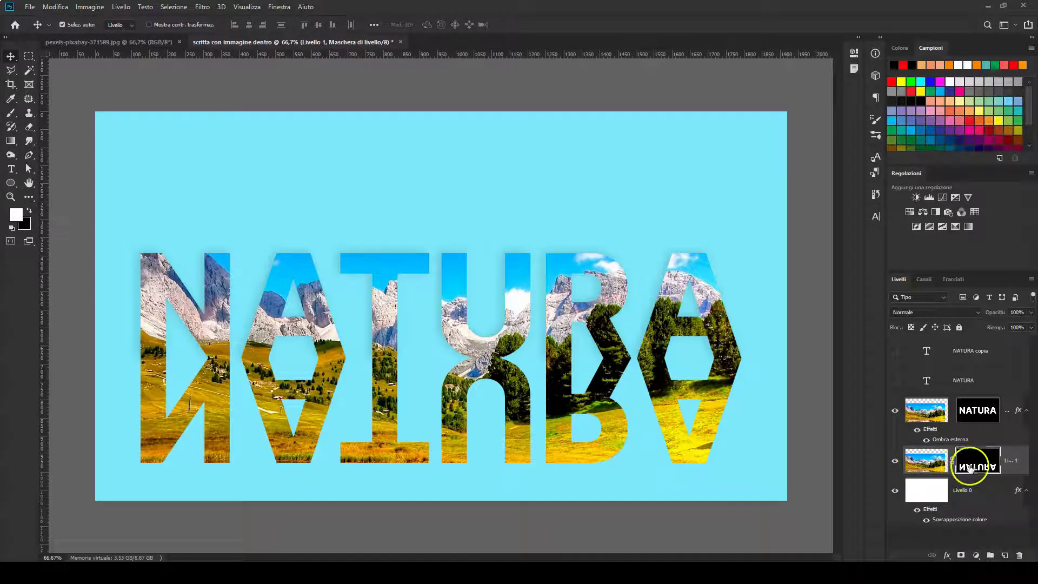
pyautogui.rightClick(982, 464)
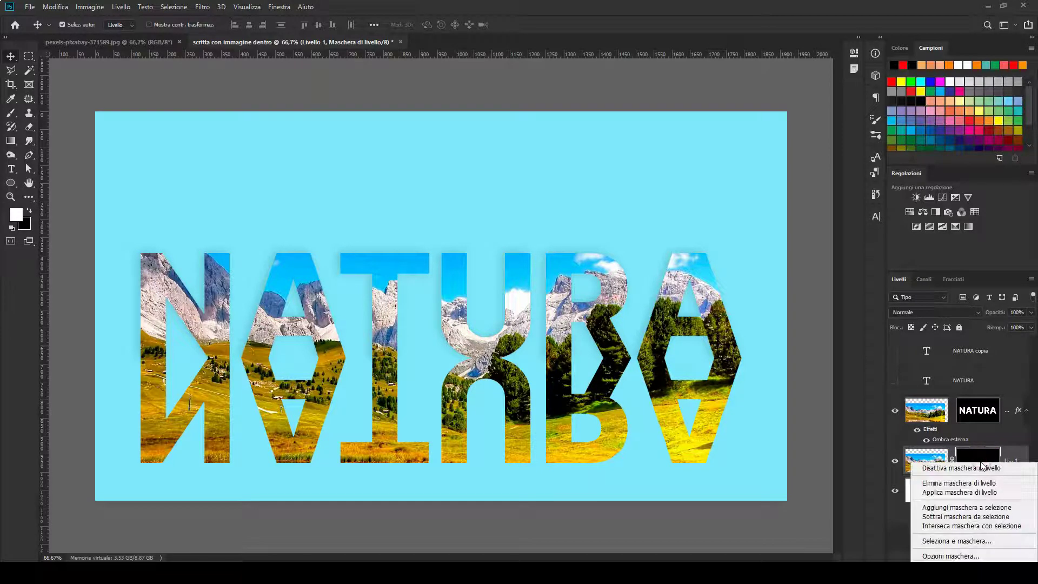
pyautogui.click(971, 492)
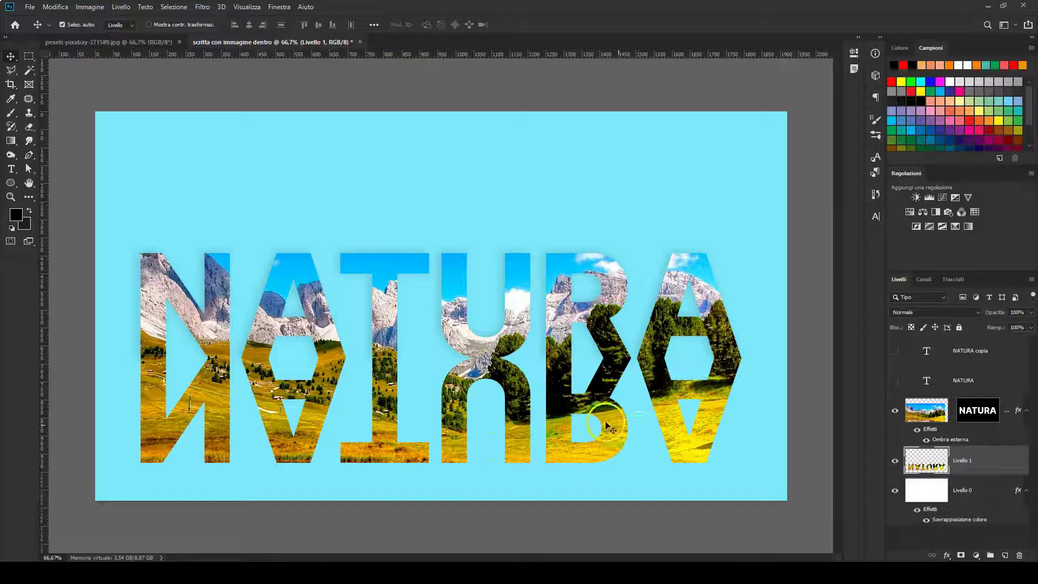
# Add a layer mask to Livello 1 and select the black-white gradient preset.
pyautogui.click(961, 555)
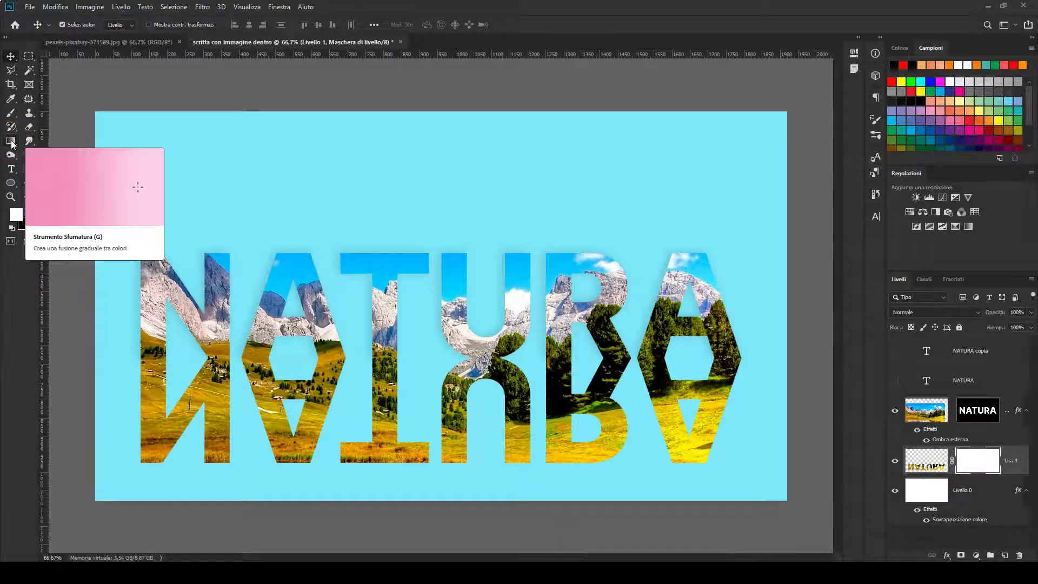
pyautogui.click(11, 142)
pyautogui.click(202, 48)
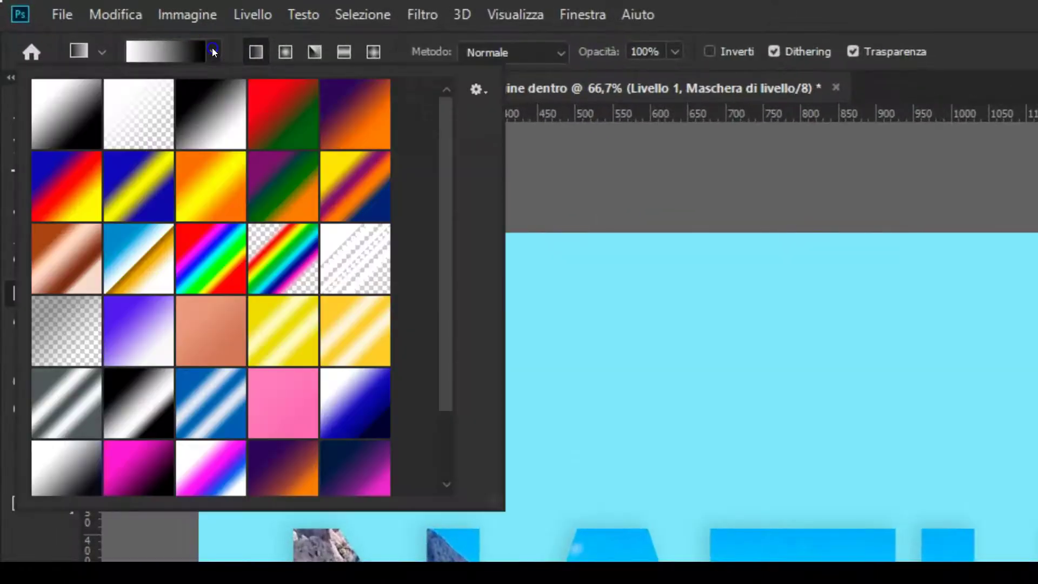
pyautogui.click(53, 125)
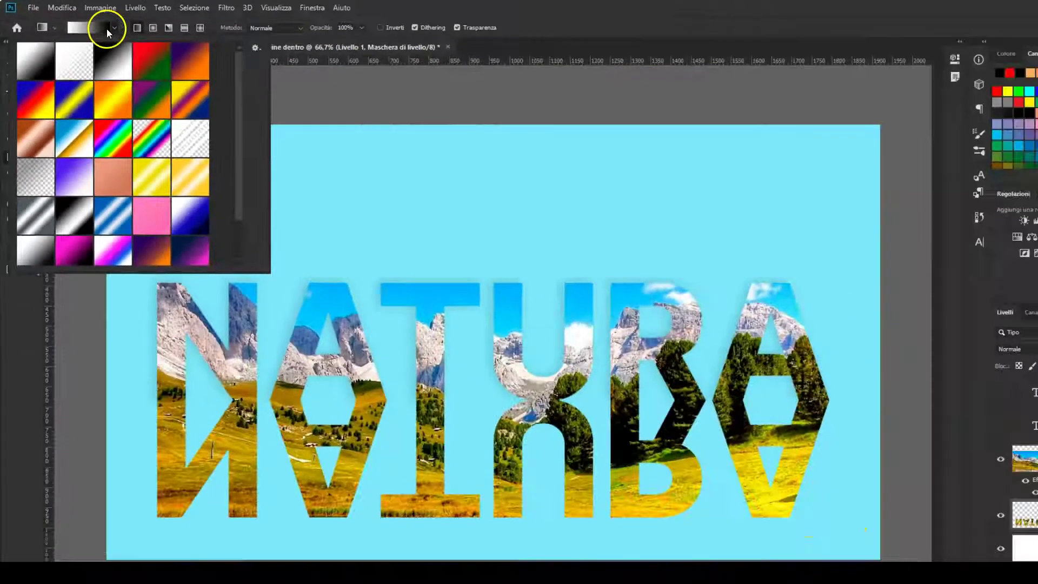
pyautogui.click(102, 25)
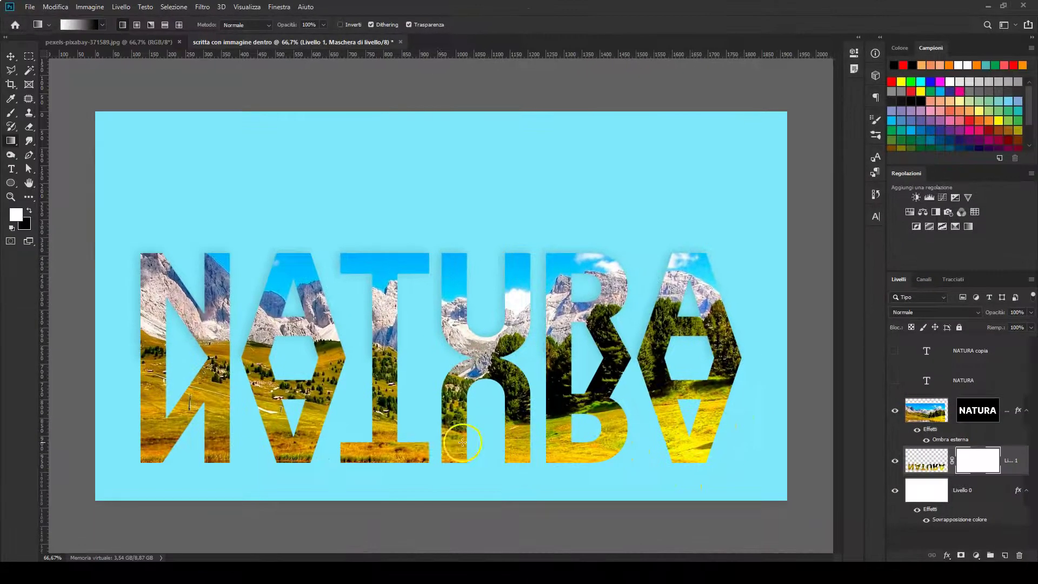
# Drag a gradient over the mirrored NATURA so it fades out downward.
pyautogui.click(441, 350)
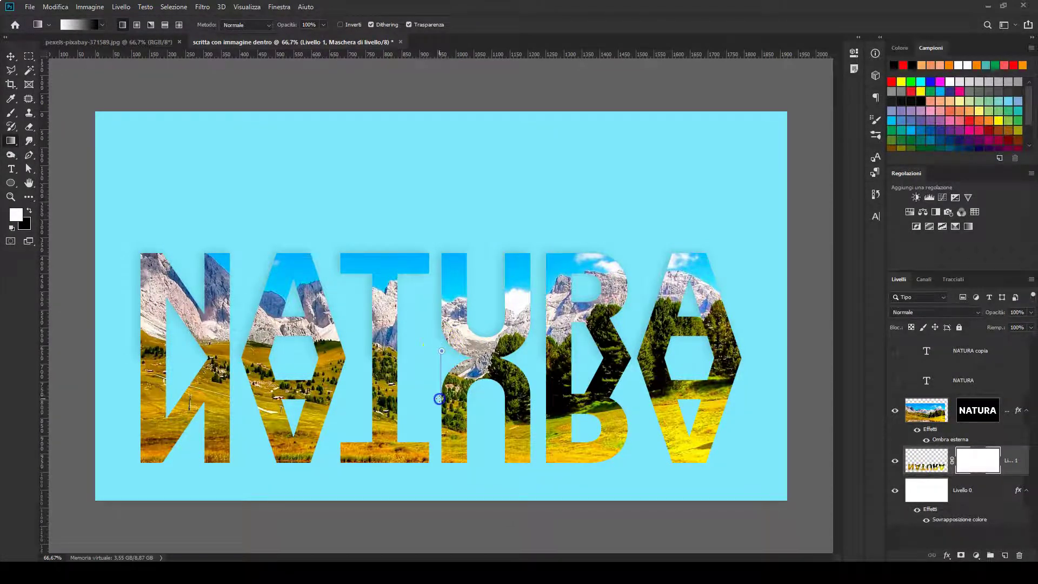
pyautogui.moveTo(439, 400); pyautogui.dragTo(439, 401)
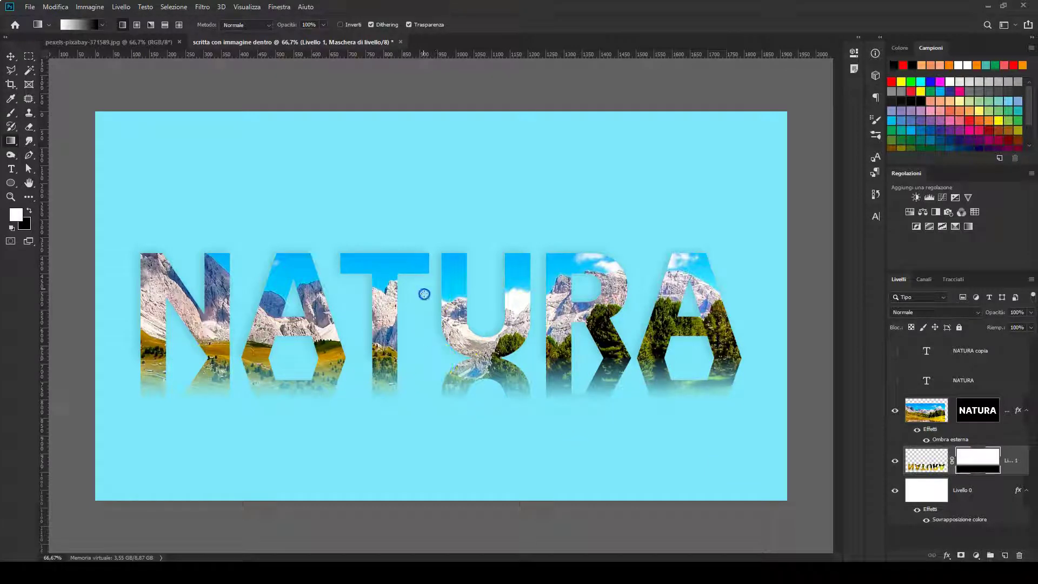
pyautogui.moveTo(426, 390); pyautogui.dragTo(426, 391)
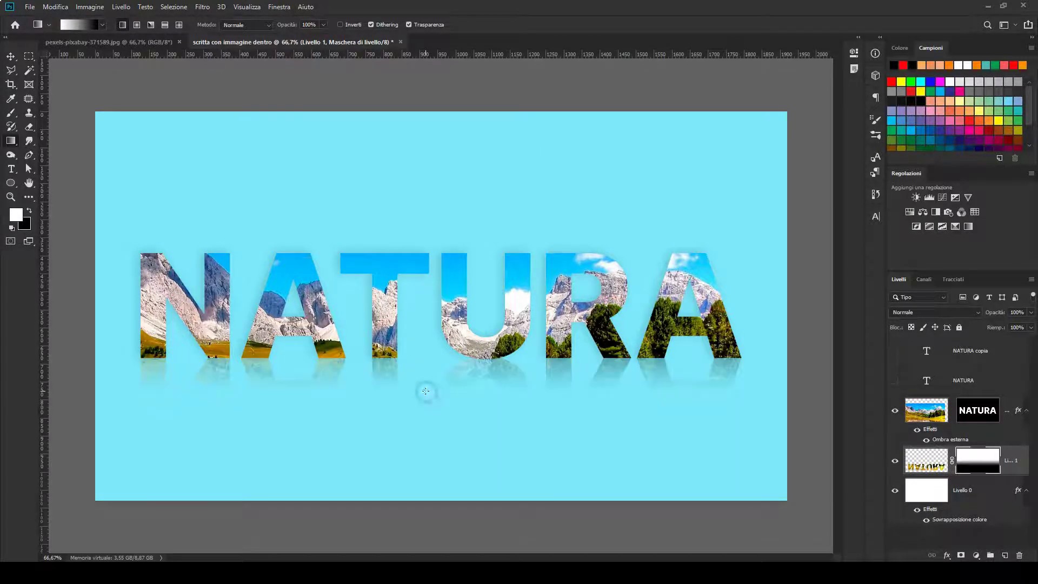
# Lower Livello 1's opacity to 60% and return to the Move tool.
pyautogui.click(1021, 313)
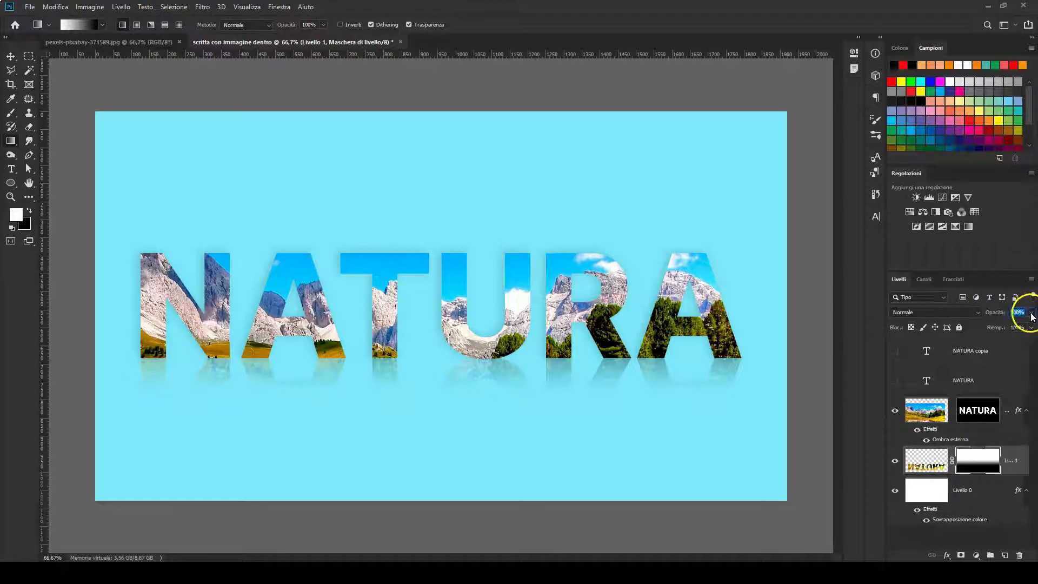
pyautogui.moveTo(1030, 312)
pyautogui.mouseDown()
pyautogui.moveTo(1025, 327)
pyautogui.moveTo(1011, 326)
pyautogui.mouseUp()
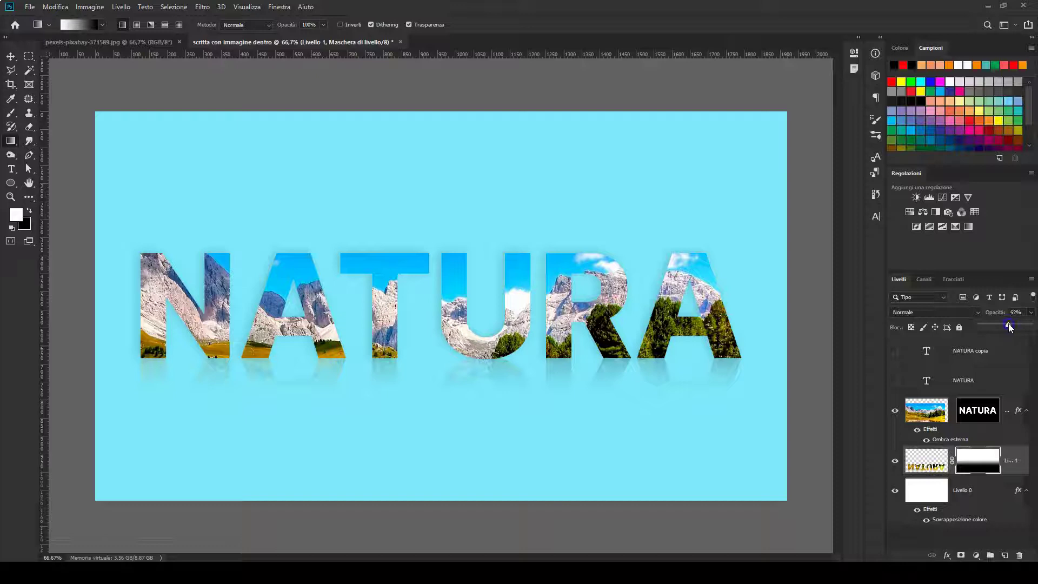
pyautogui.press('v')
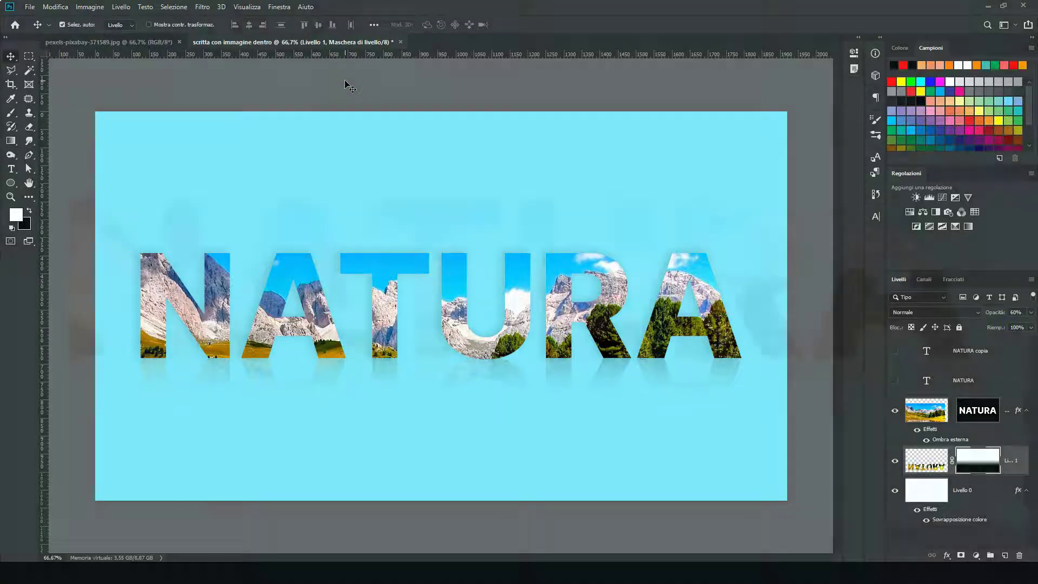